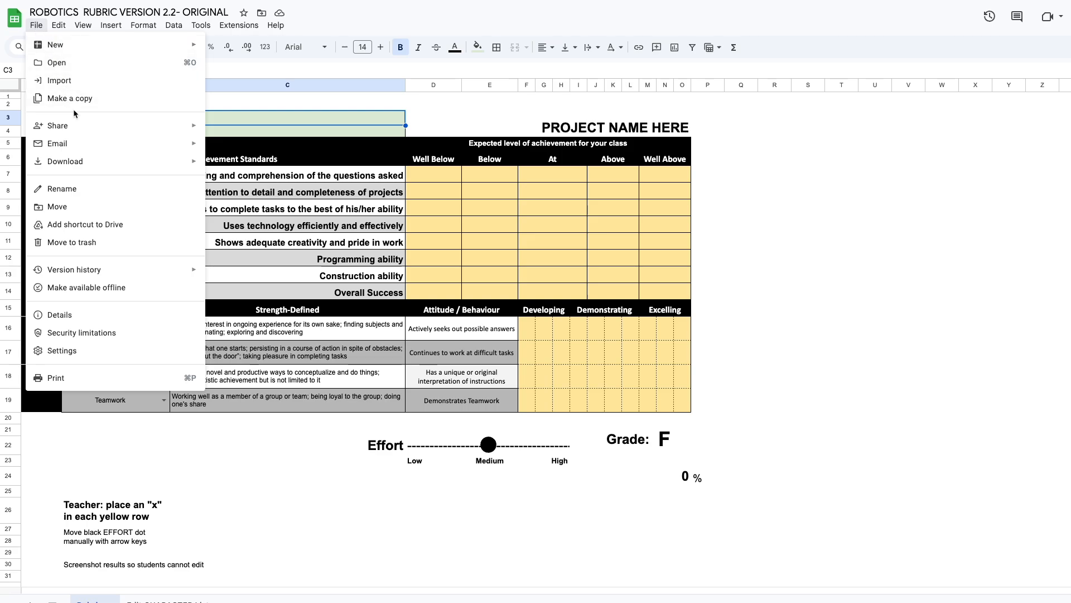
Make a copy of the original robotics rubric in My Drive, keeping the suggested name
click(78, 99)
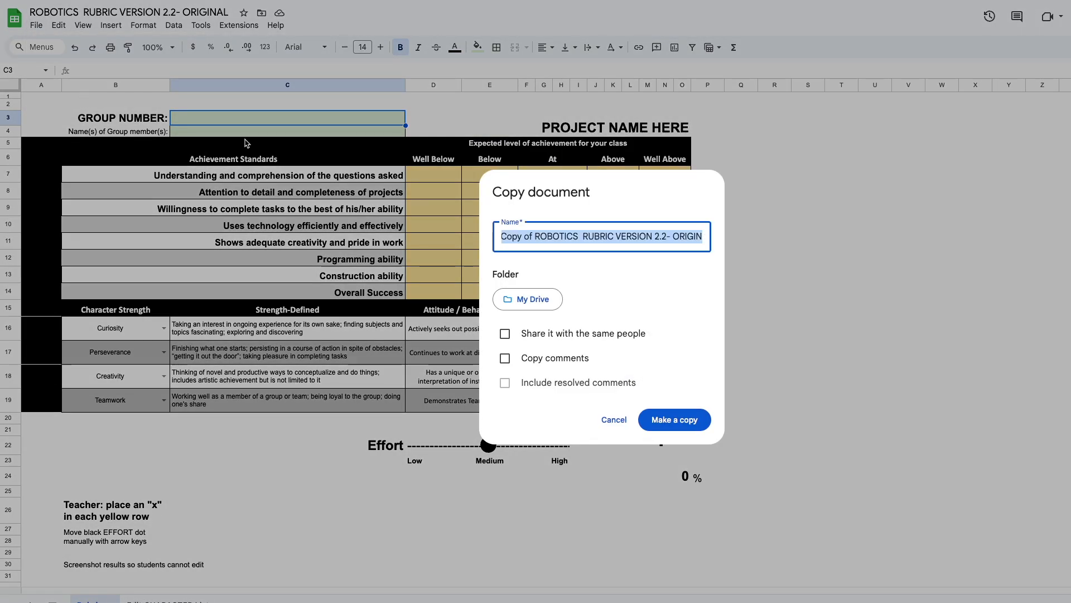
click(682, 421)
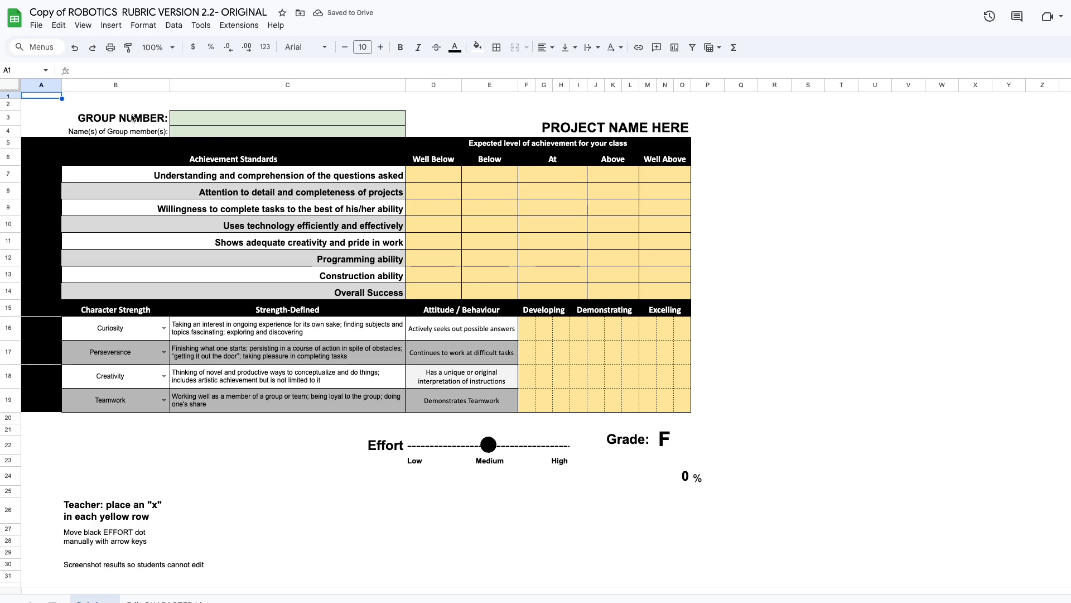
Enter group number 2 and fill in the group members' names at the head of the rubric
click(225, 117)
double_click(225, 116)
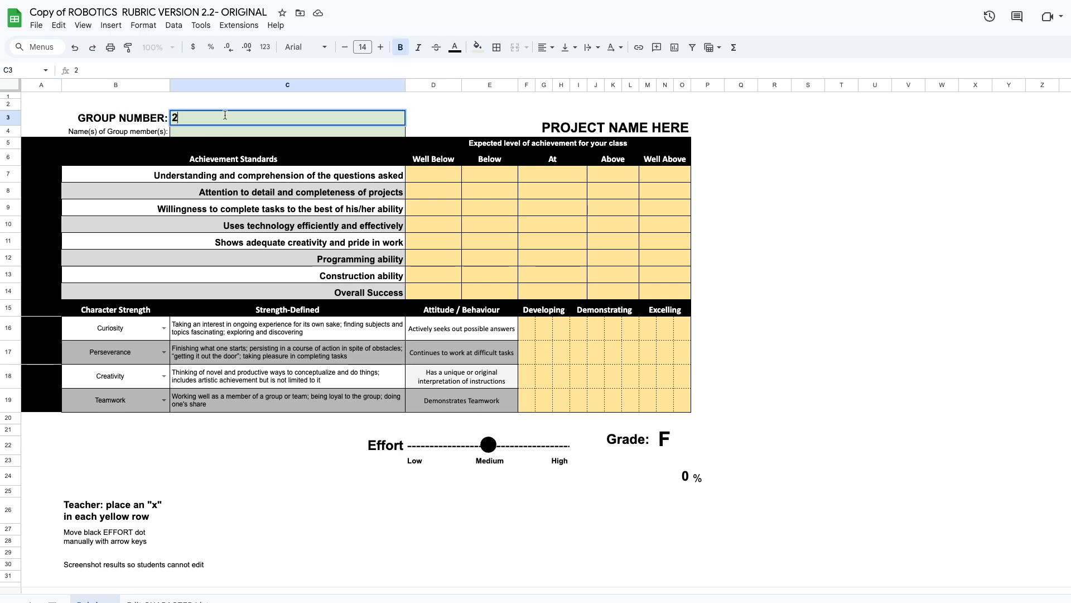
double_click(209, 131)
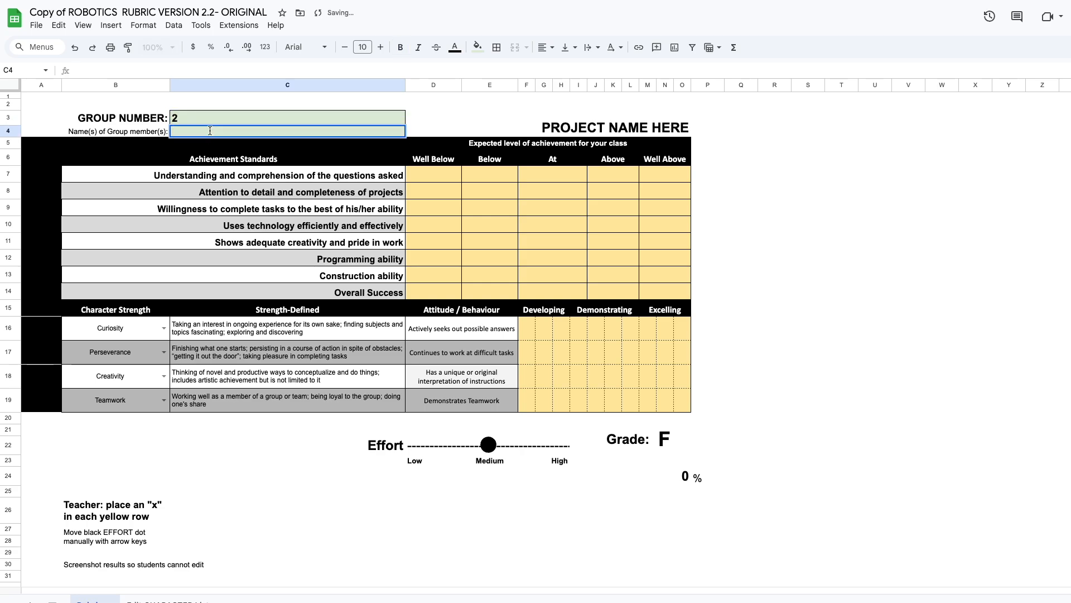
text(John and Zoe)
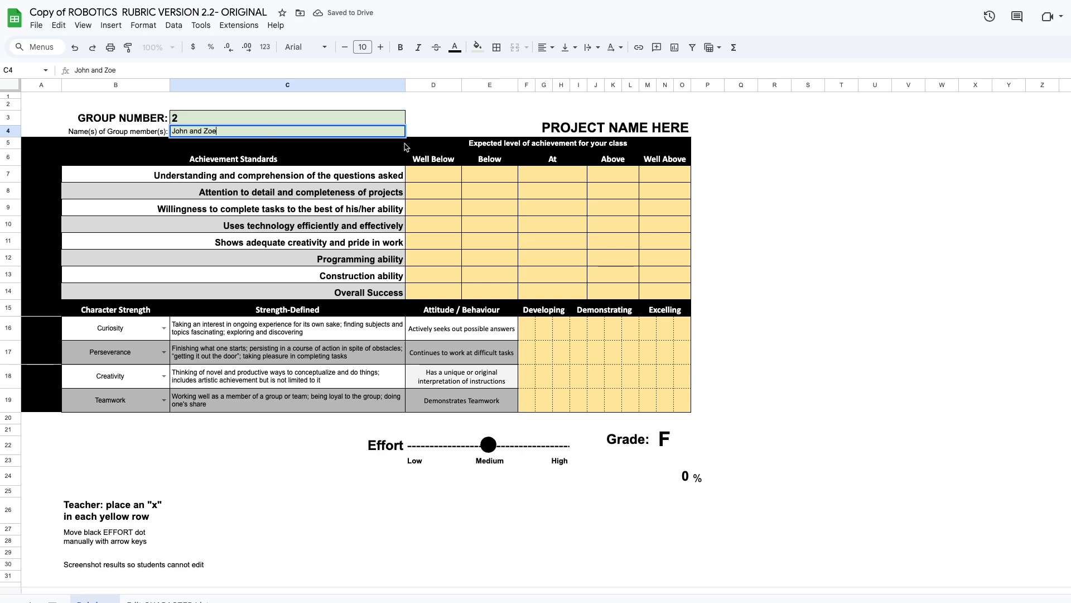
click(524, 212)
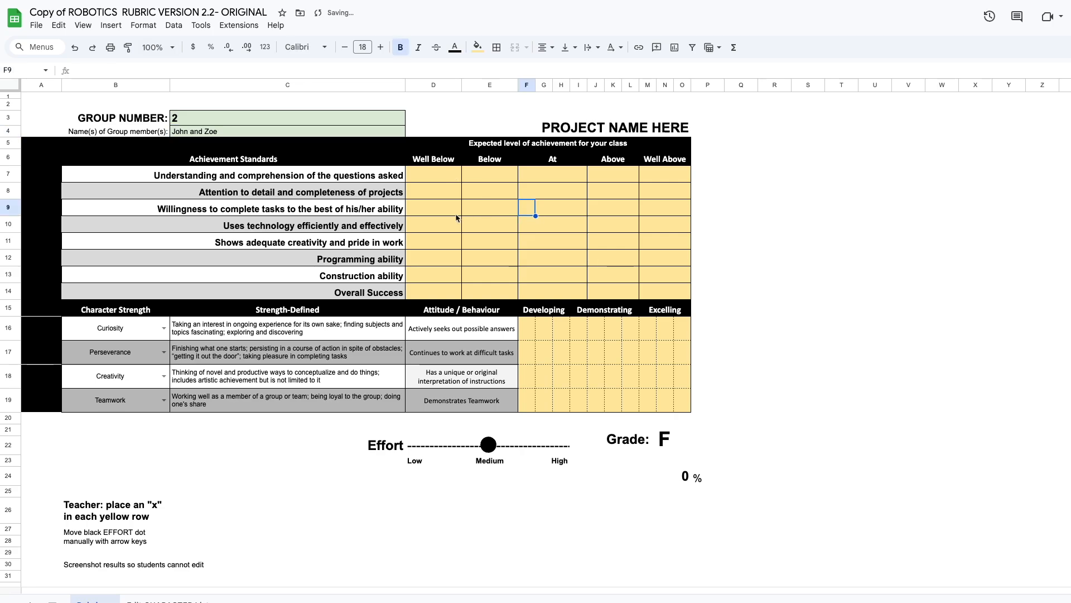
Examine the achievement level cells in the Understanding and comprehension row, from Well Below to Well Above
click(504, 175)
click(551, 180)
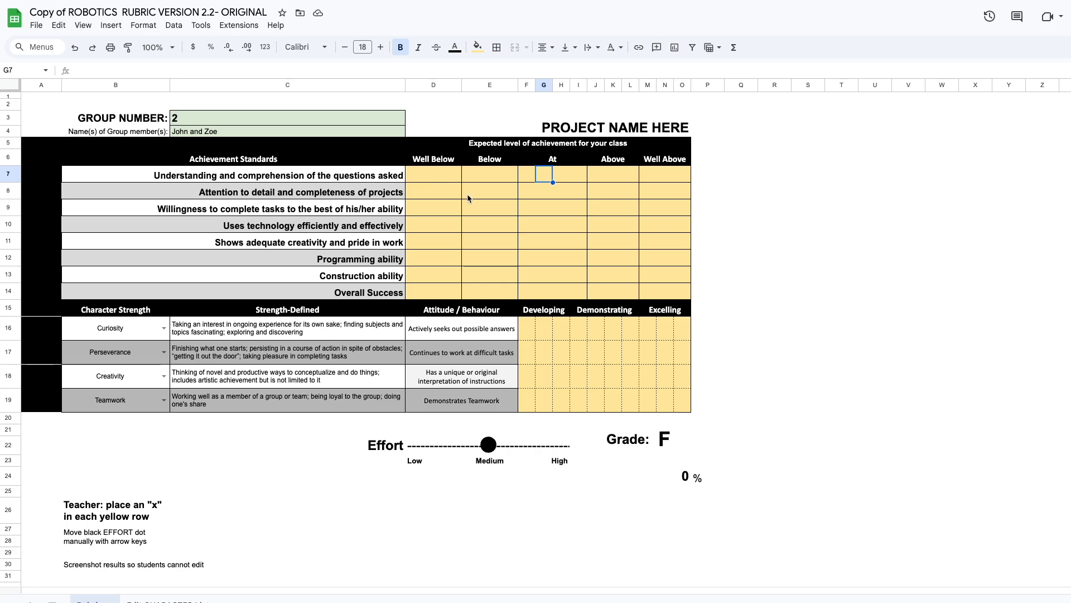
click(610, 179)
click(650, 174)
click(667, 176)
click(680, 176)
drag(543, 173, 675, 180)
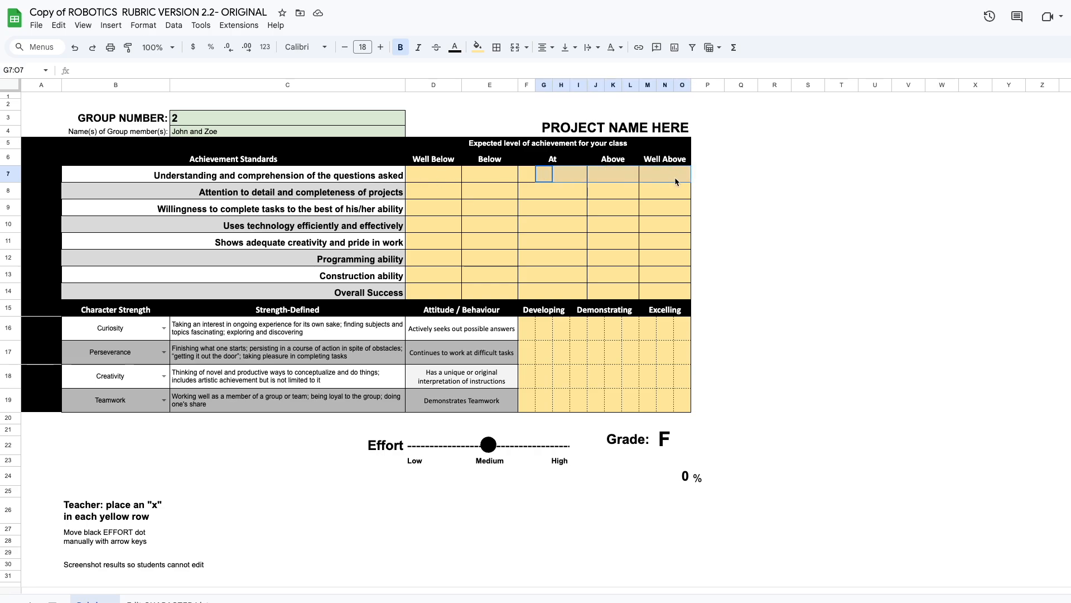
drag(523, 180, 678, 179)
click(564, 177)
click(528, 178)
click(547, 178)
click(567, 180)
click(579, 179)
click(484, 180)
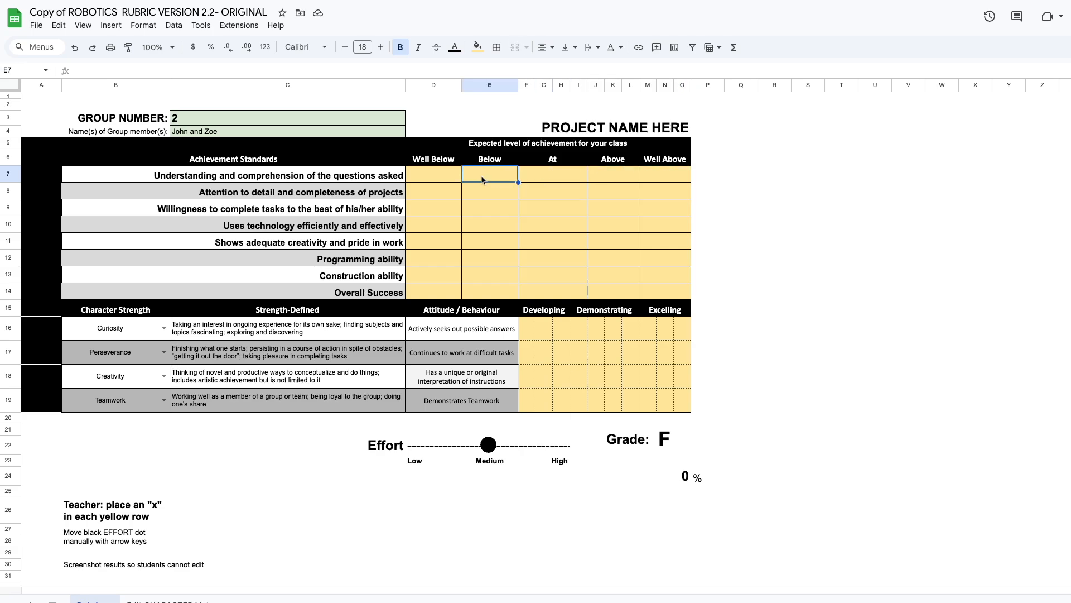
click(426, 177)
Place an x for Understanding at Below, Attention to detail at At, Willingness at Above, and Uses technology at At
click(497, 179)
text(x)
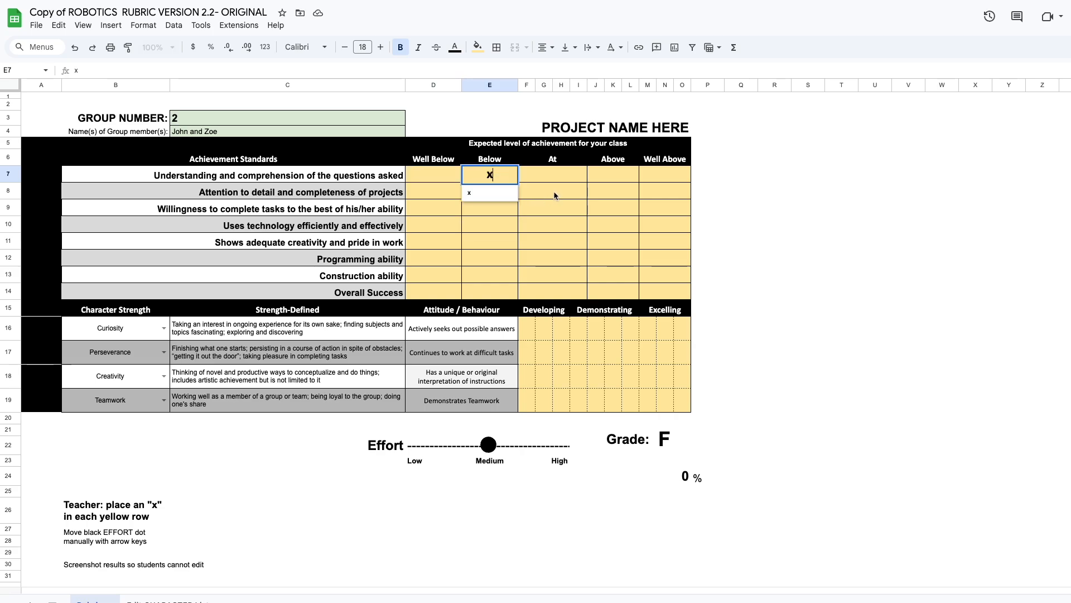
click(555, 195)
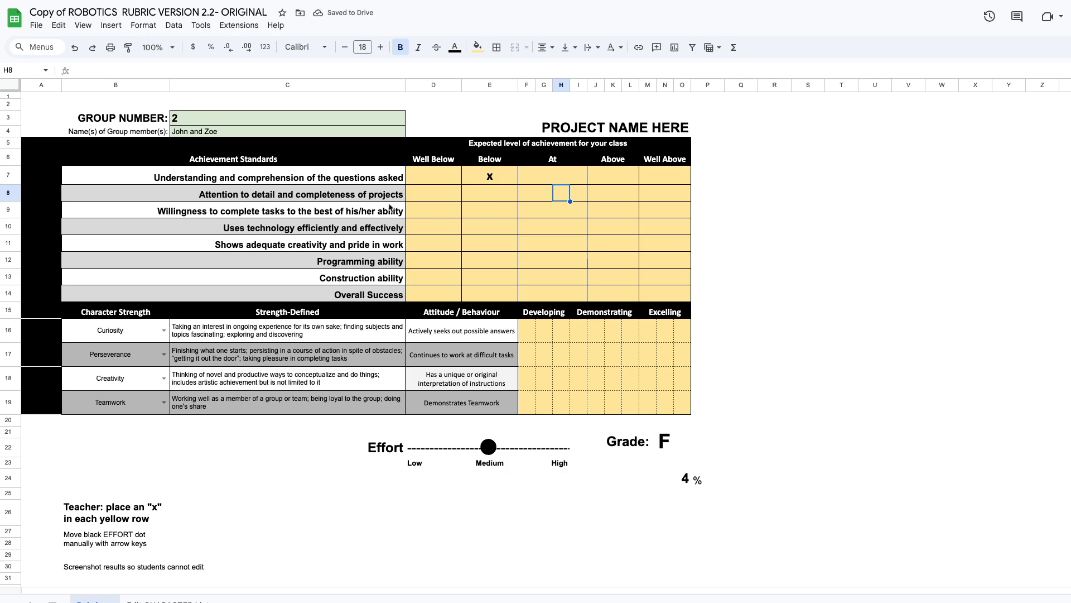
text(x)
click(606, 212)
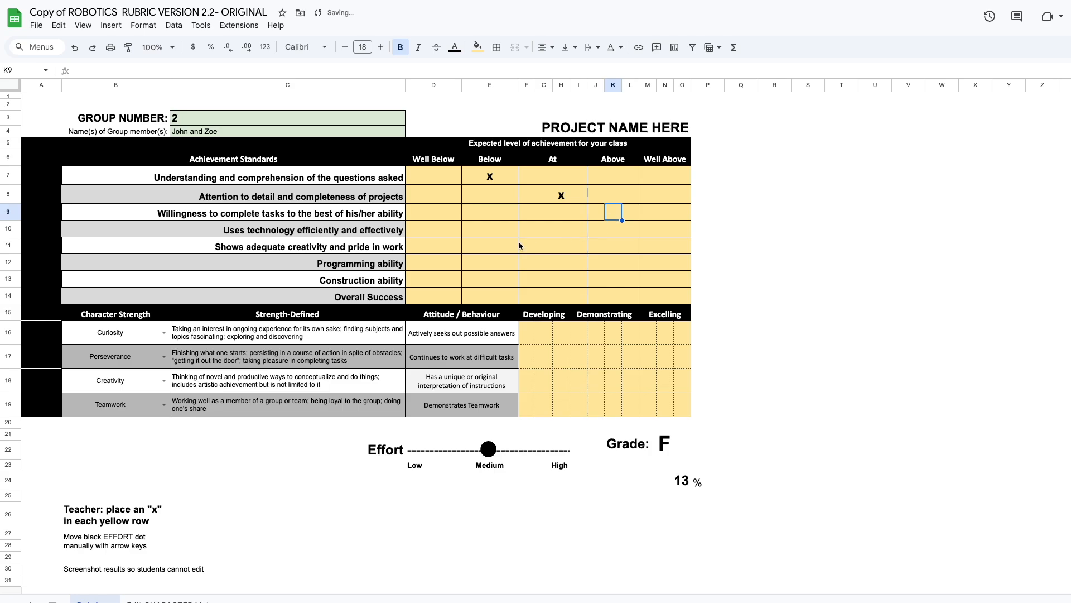
text(x)
click(554, 234)
text(x)
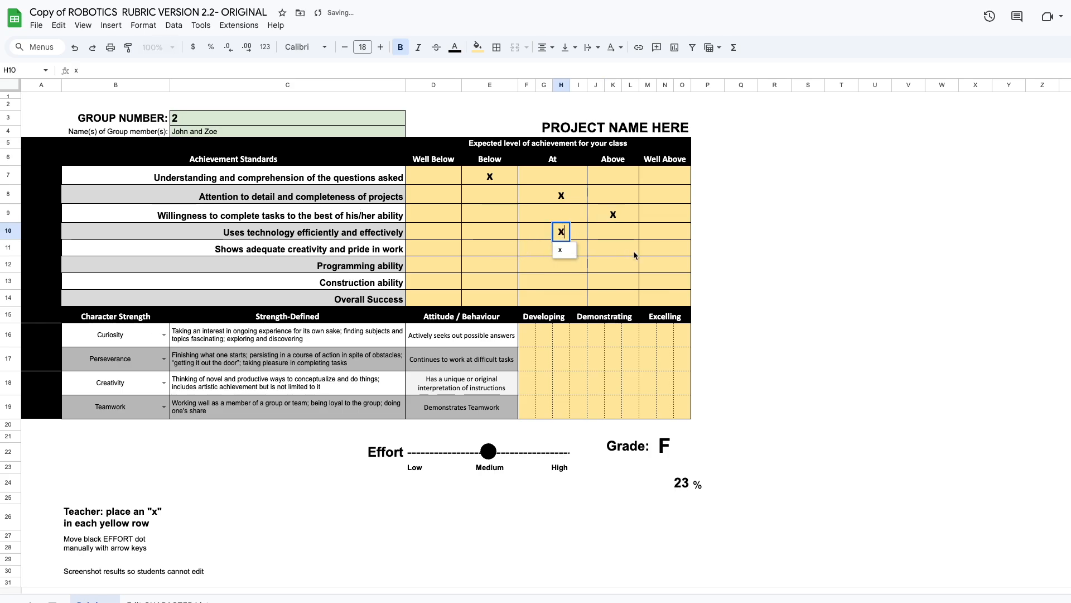
Place an x for Creativity and pride at Well Above, Programming at Above, Construction at Well Above, and Overall Success at At
drag(682, 265, 675, 257)
text(x)
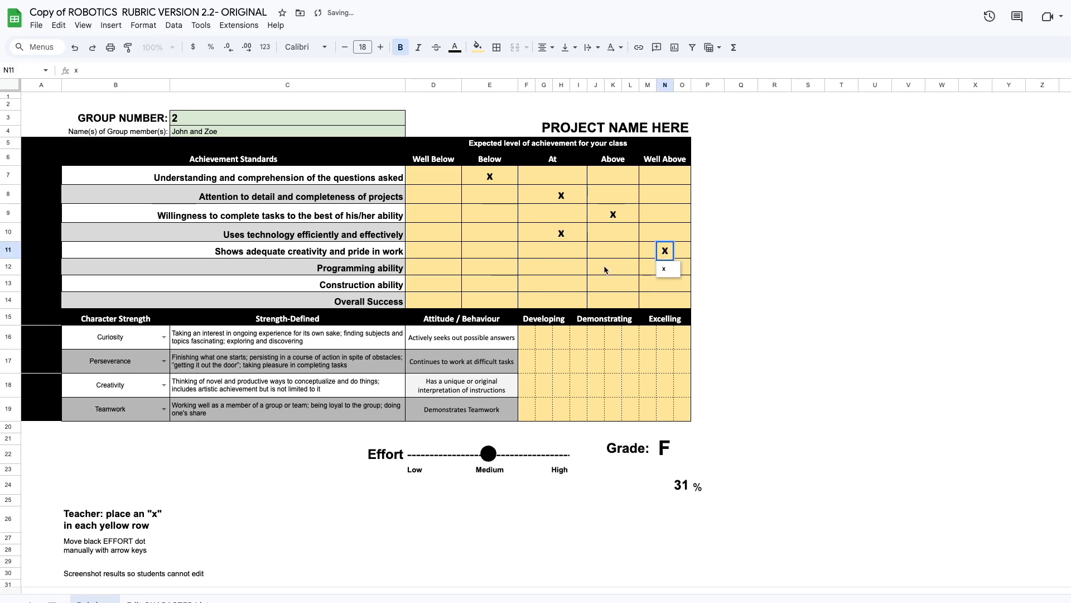
click(606, 270)
text(x)
click(657, 273)
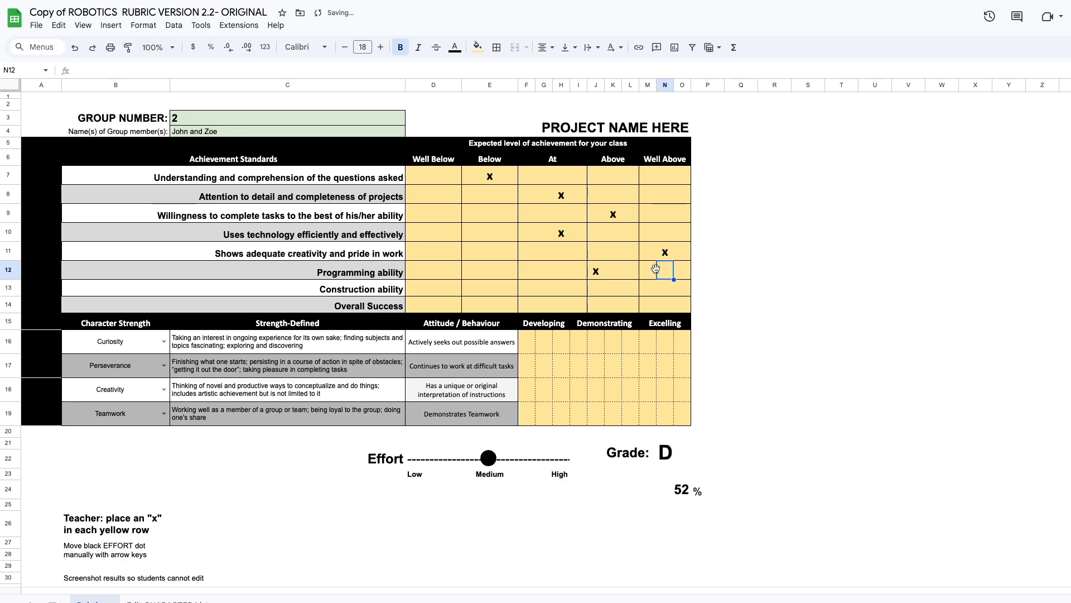
click(654, 288)
text(x)
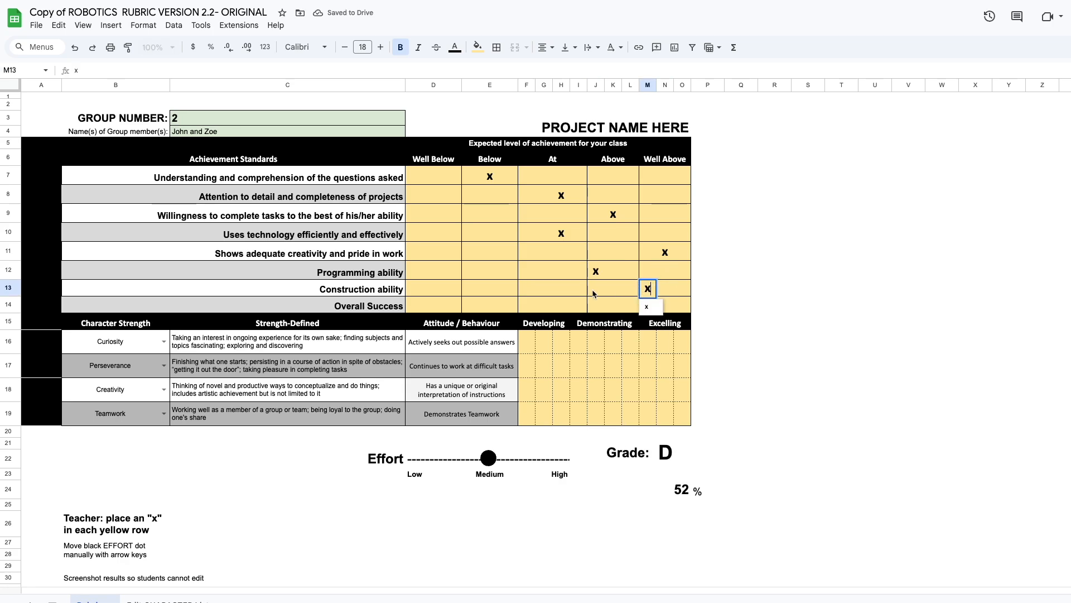
click(559, 304)
text(x)
click(596, 368)
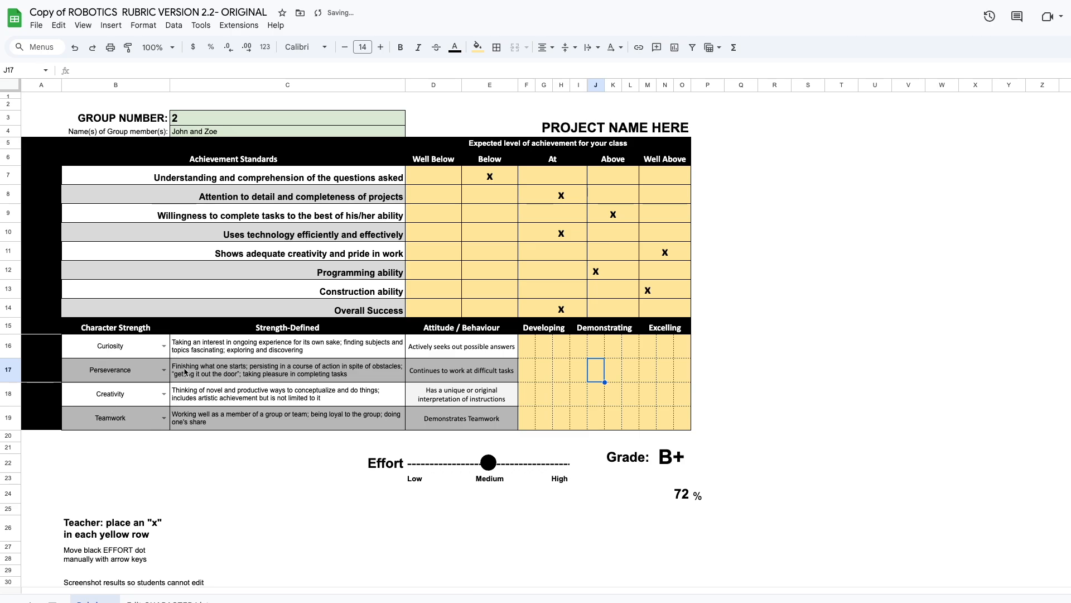
Look over the character strength options for the Curiosity row and its linked definition and attitude cells
click(163, 347)
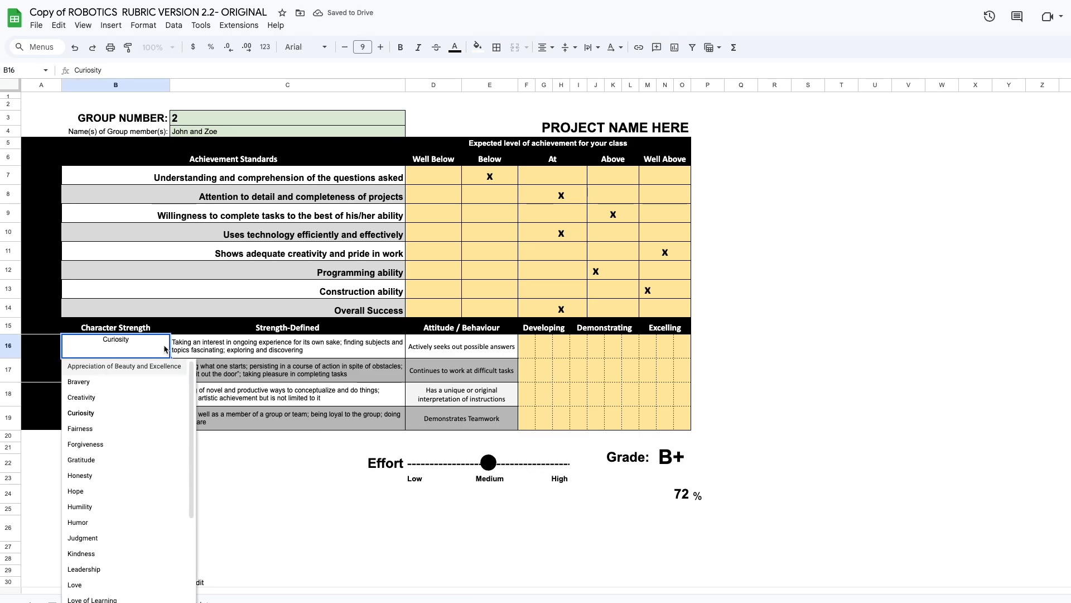
key(Tab)
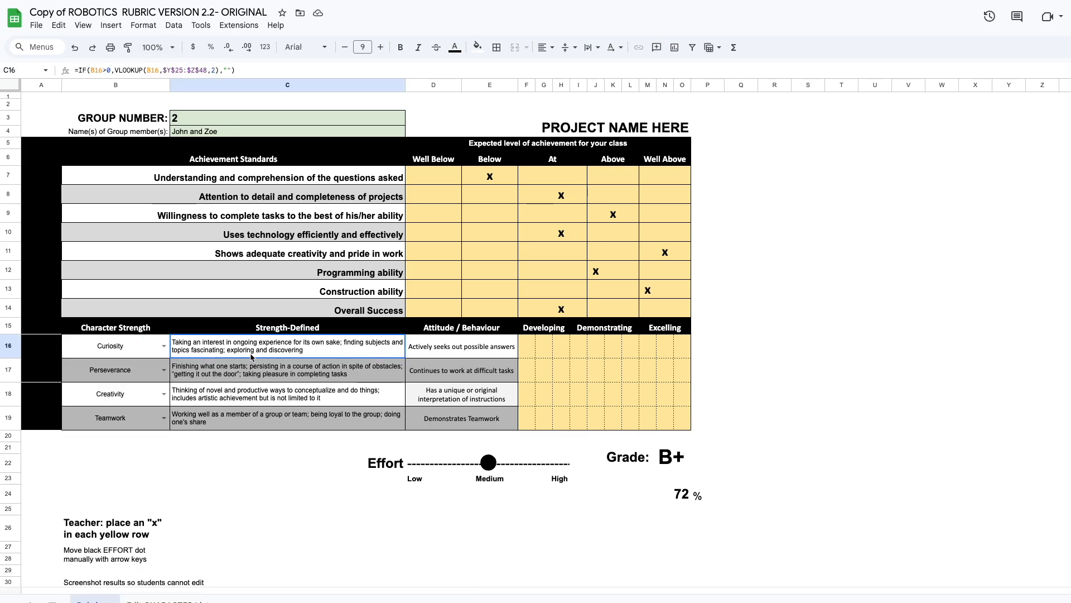
click(484, 351)
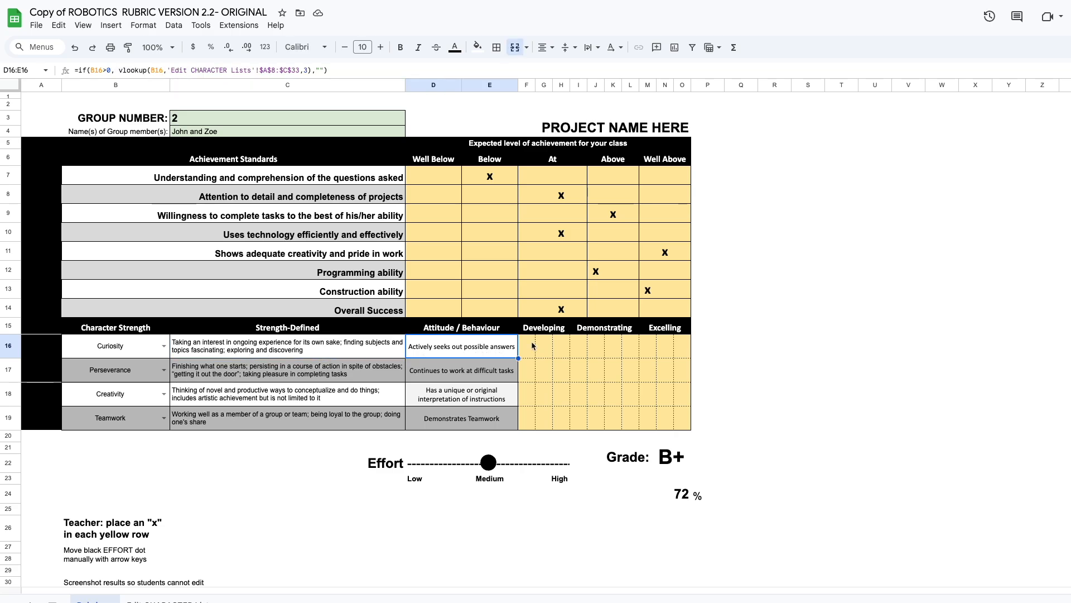
Place an x under Demonstrating for Curiosity, Perseverance and Creativity, and under Excelling for Teamwork
click(607, 352)
text(x)
click(596, 368)
text(x)
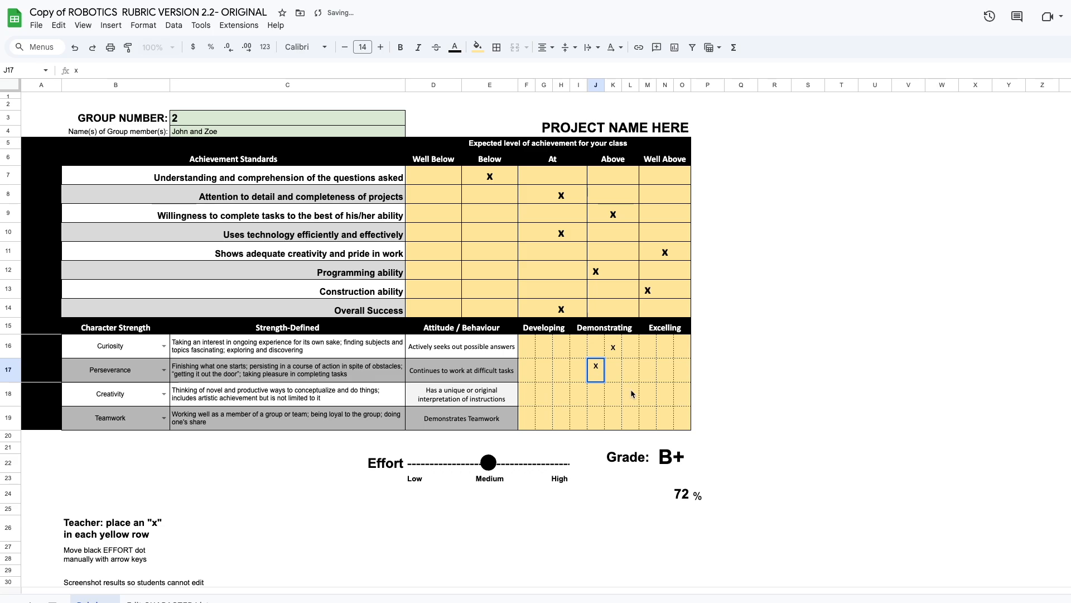
click(630, 393)
text(x)
click(665, 398)
text(x)
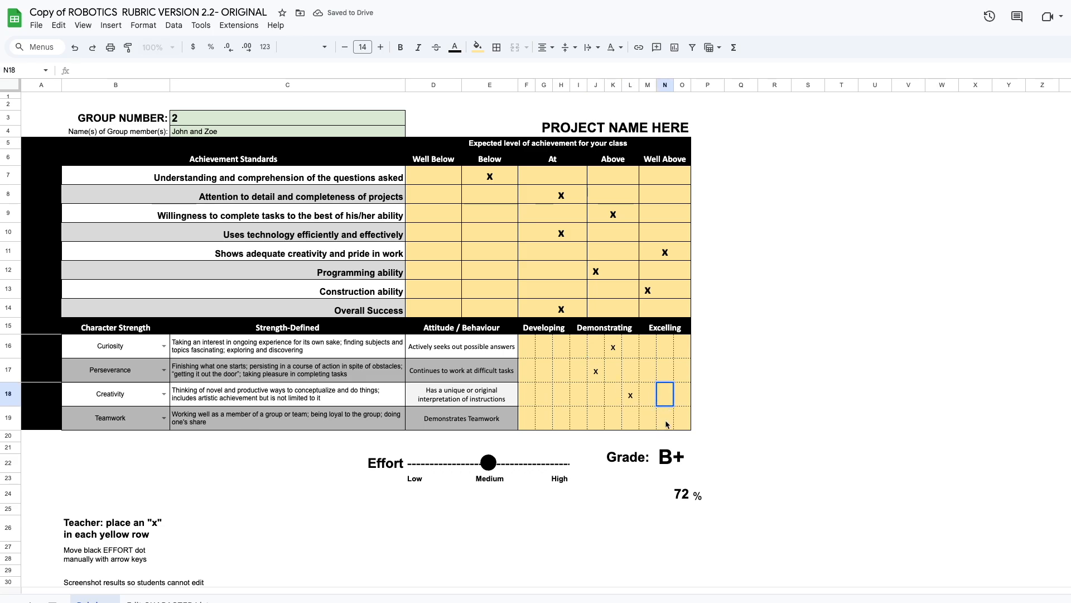
click(665, 424)
text(x)
click(583, 414)
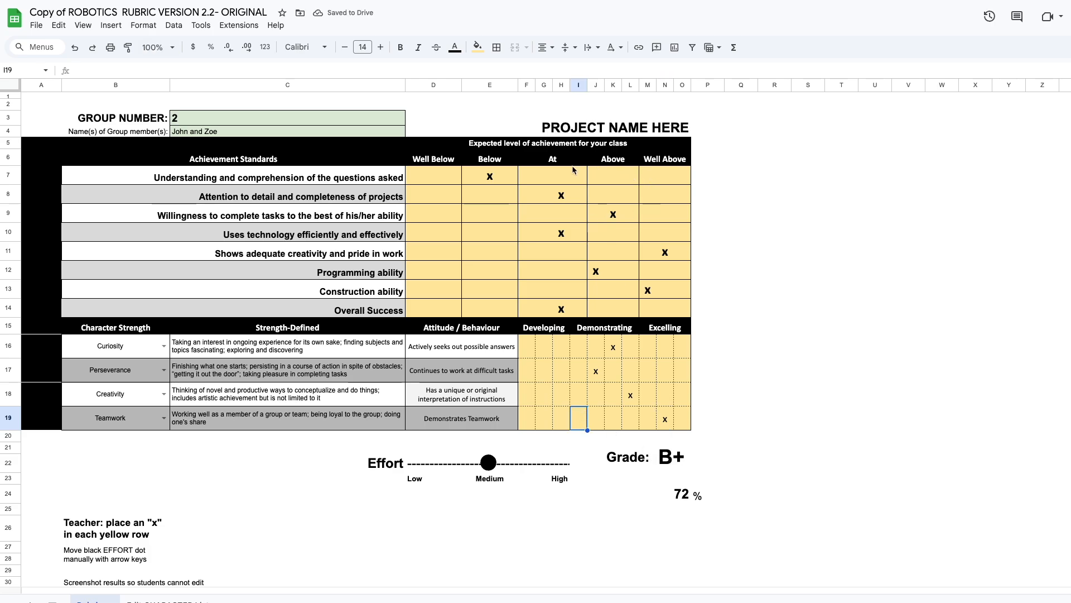
Review the achievement marks block together with the calculated grade and percentage cells
drag(446, 174, 680, 314)
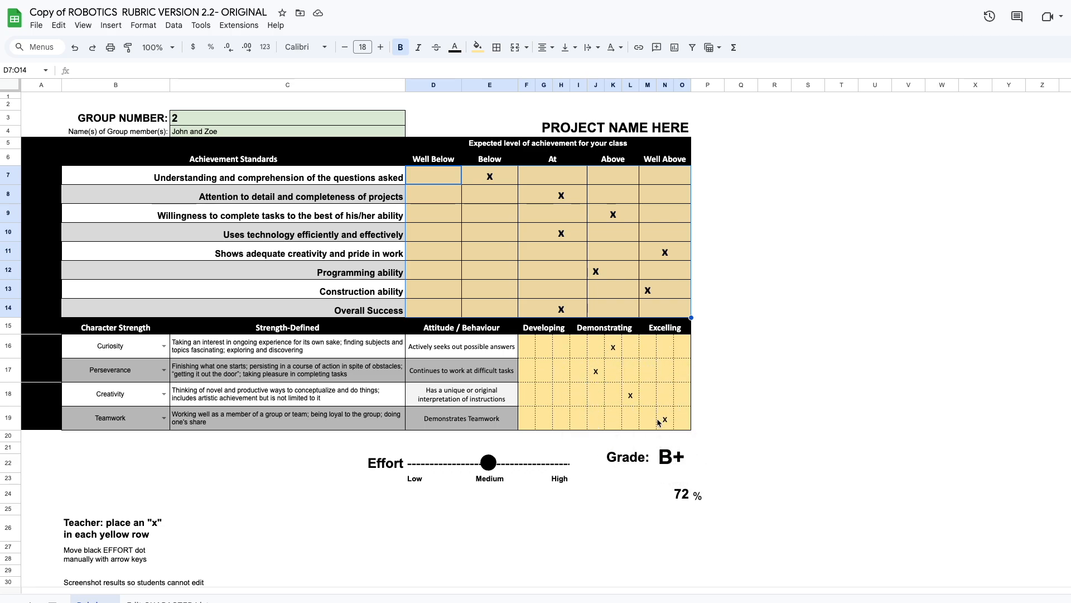
click(672, 458)
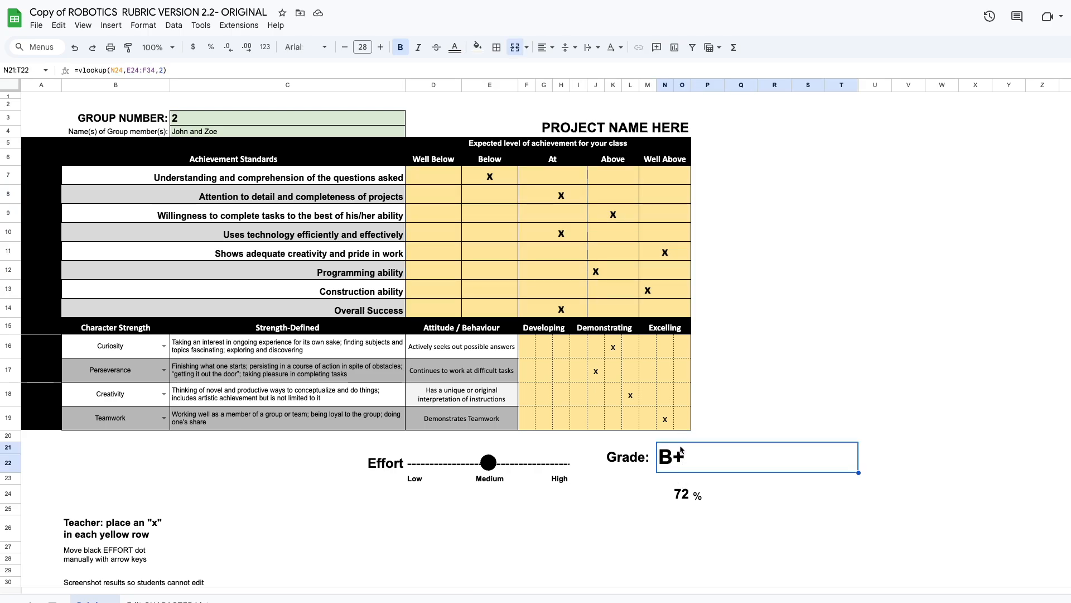
click(680, 499)
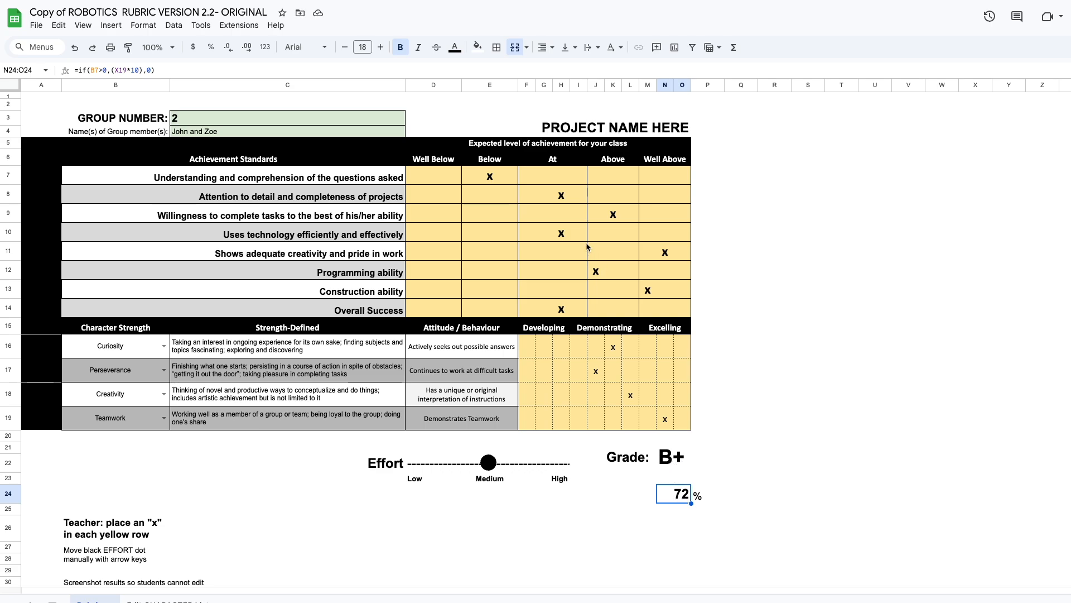
click(674, 255)
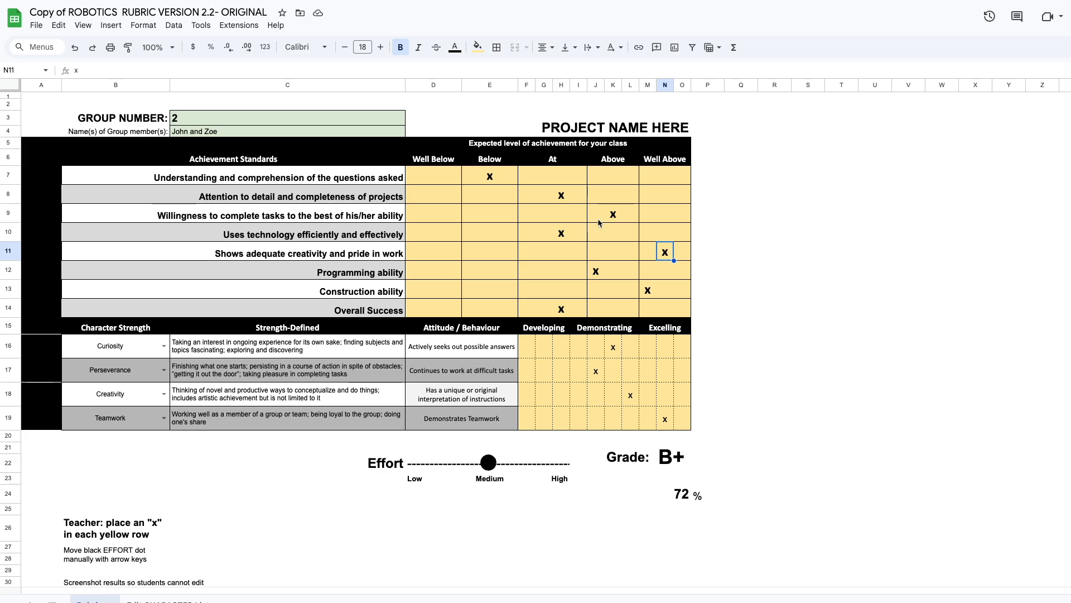
Move the x for Understanding and comprehension from Below to the middle Well Above cell, N7
click(491, 183)
key(Delete)
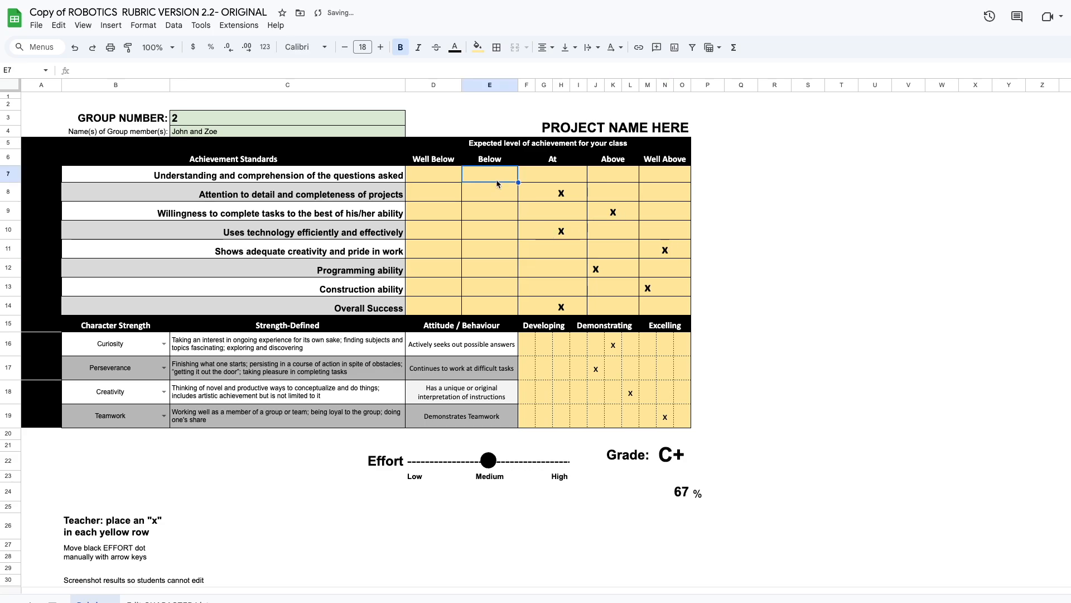
click(664, 177)
text(x)
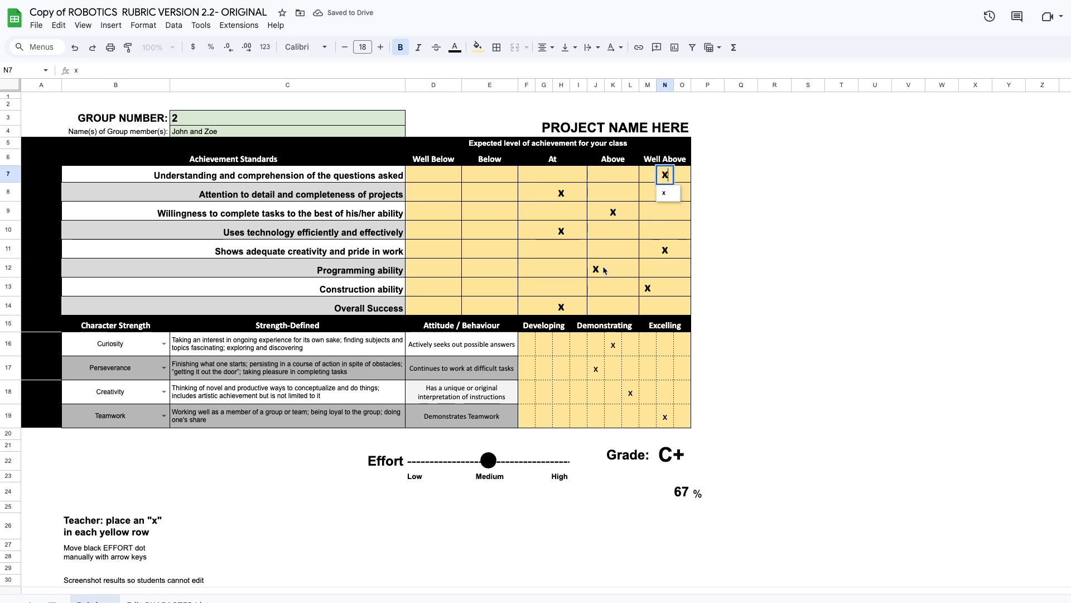
click(614, 268)
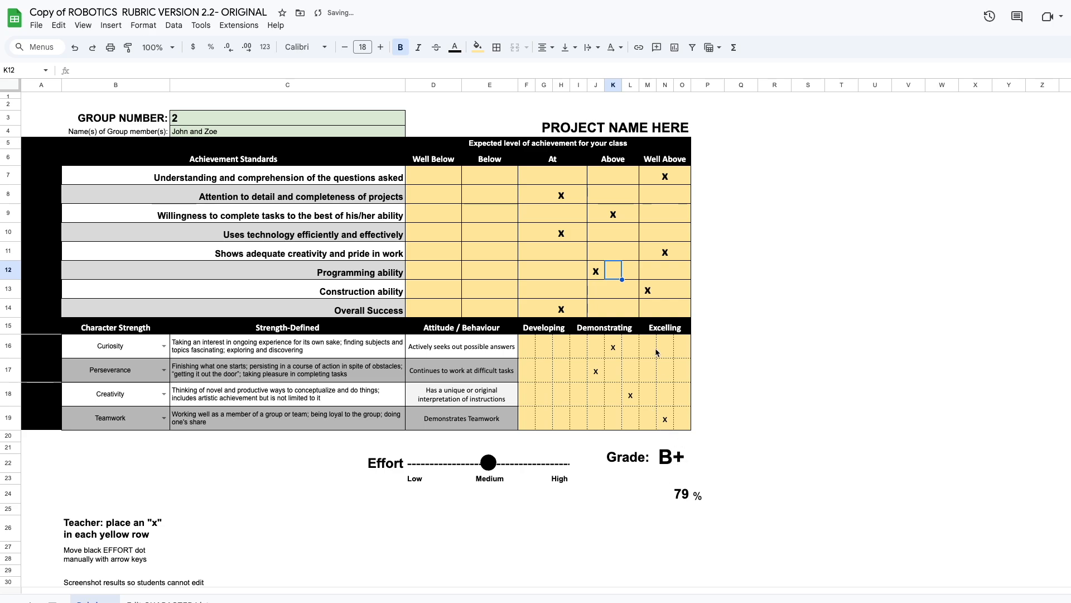
Move the x for Construction ability to the highest Well Above cell, O13
click(665, 289)
click(650, 292)
key(Delete)
click(682, 289)
click(682, 289)
click(681, 306)
click(633, 269)
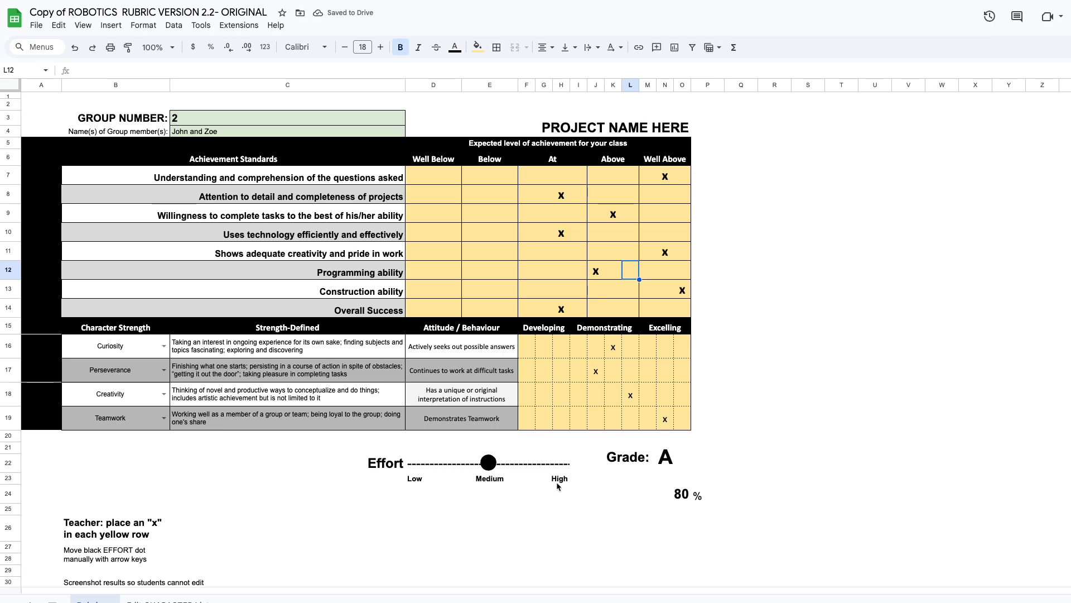
Examine the Adjust Scale table and its lowest-score thresholds for each letter grade below the rubric
click(161, 472)
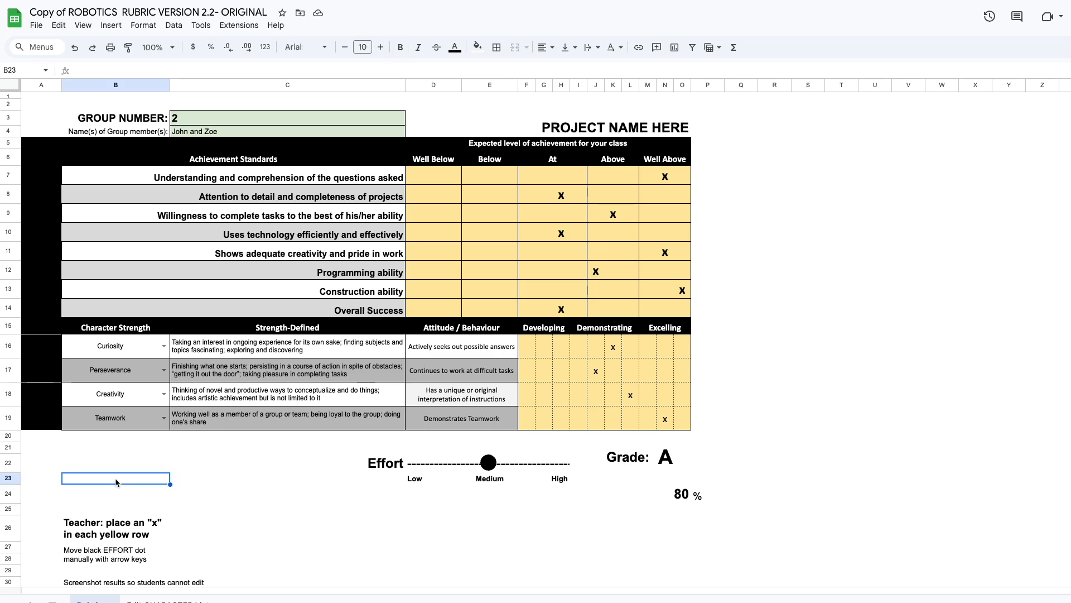
scroll(128, 483, down, 3)
scroll(133, 457, down, 3)
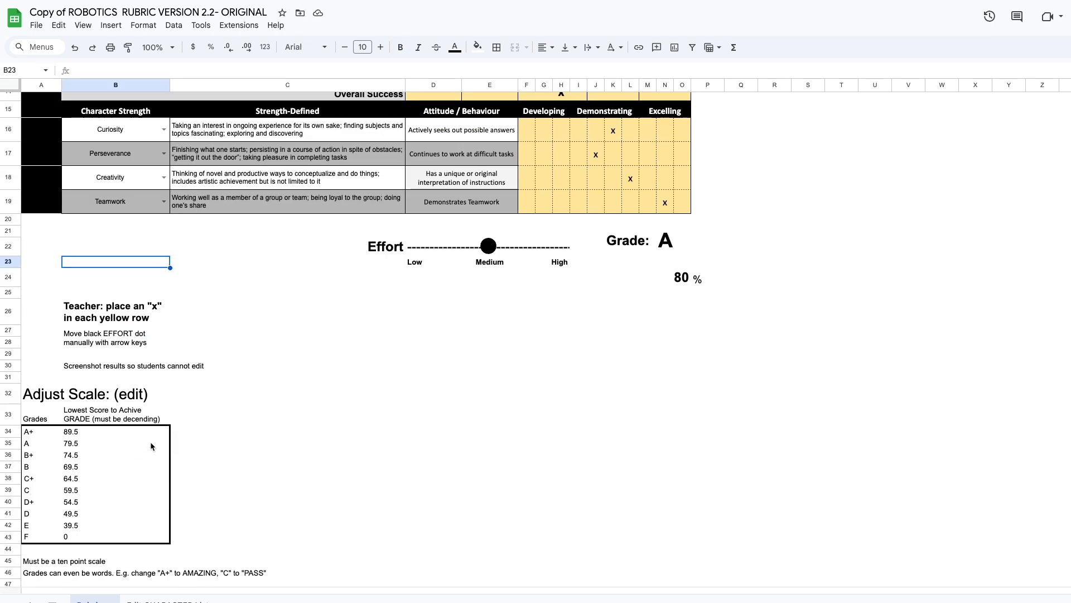
click(75, 440)
click(72, 430)
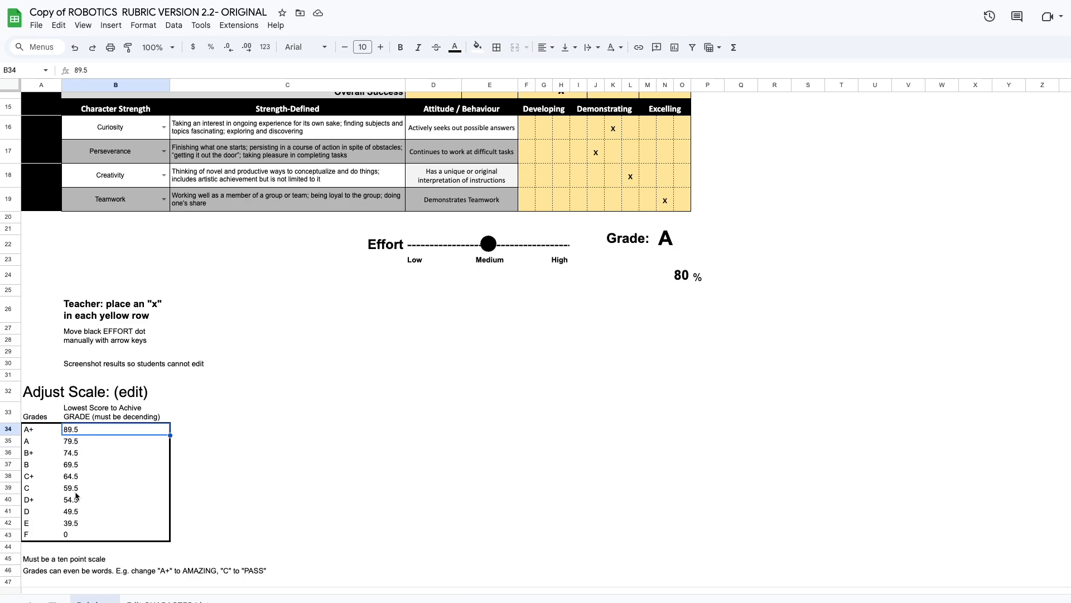
click(72, 501)
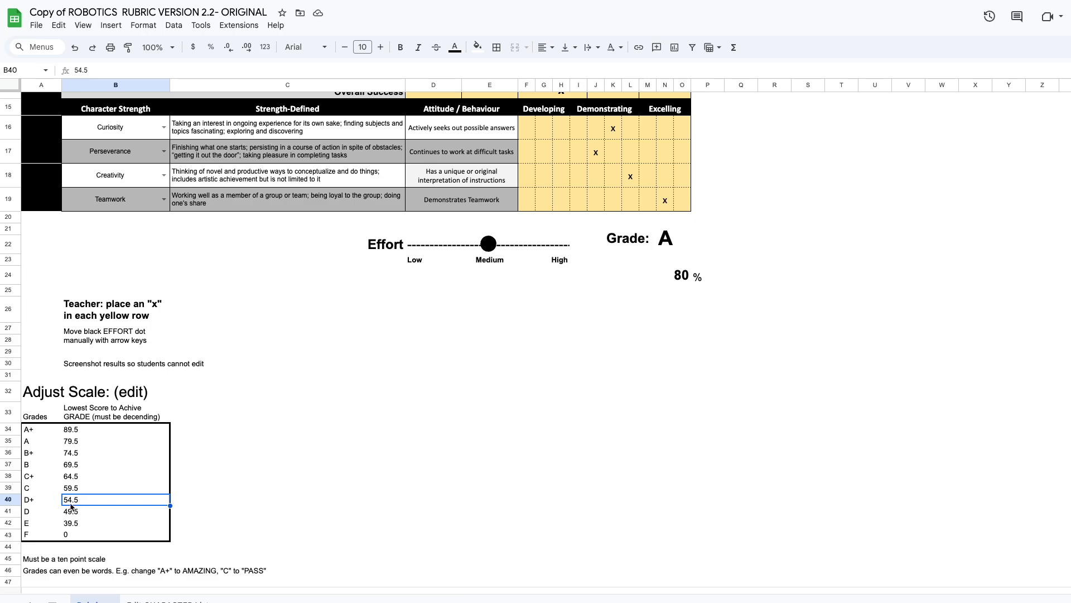
Replace the A grade label in the Adjust Scale table with Amazing
click(33, 500)
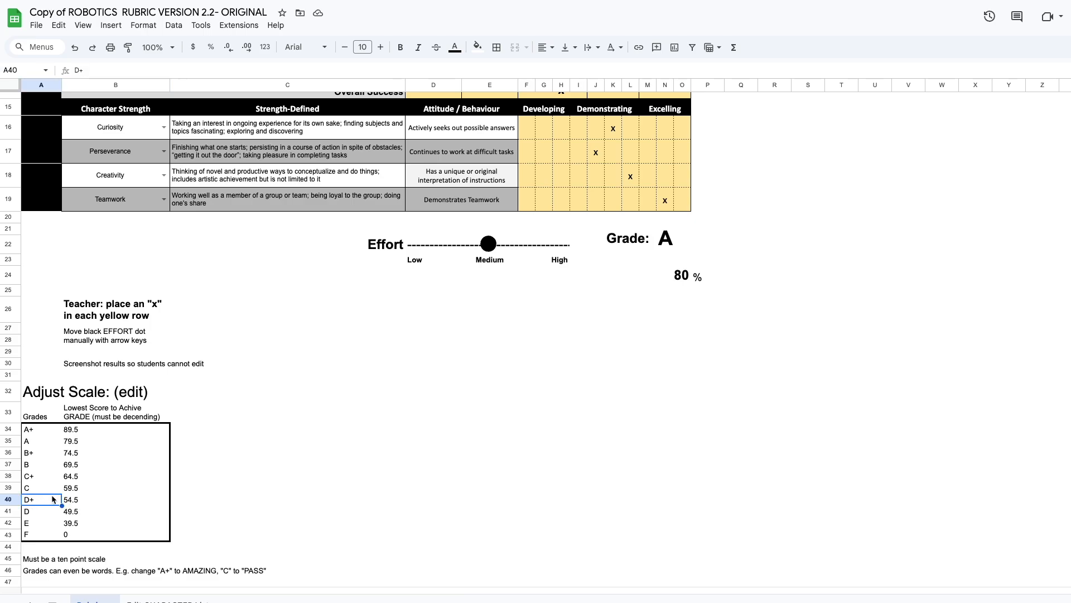
click(68, 479)
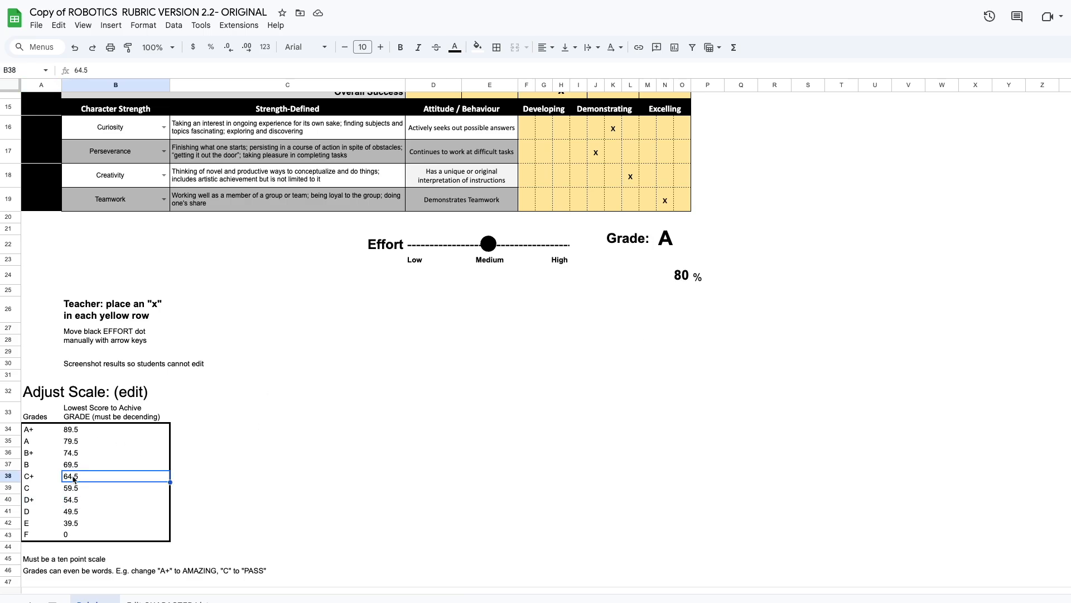
click(75, 444)
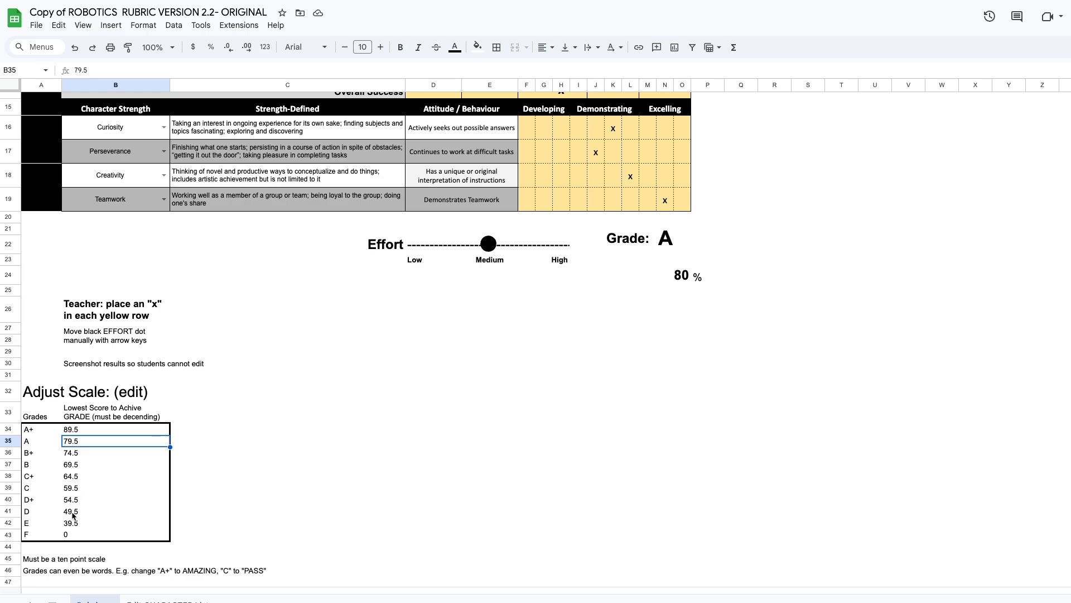
click(35, 443)
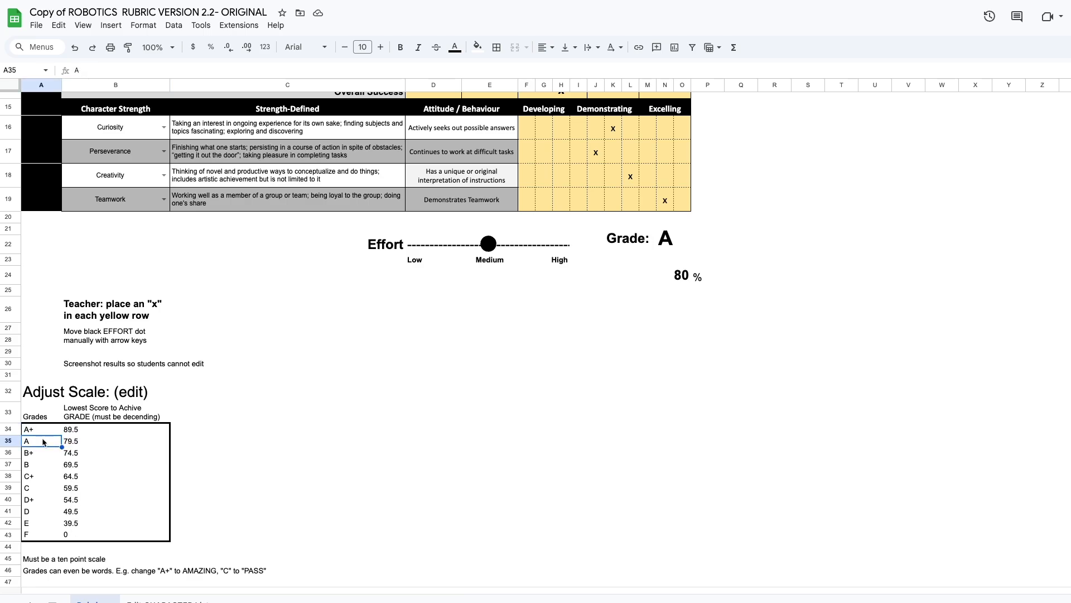
double_click(36, 441)
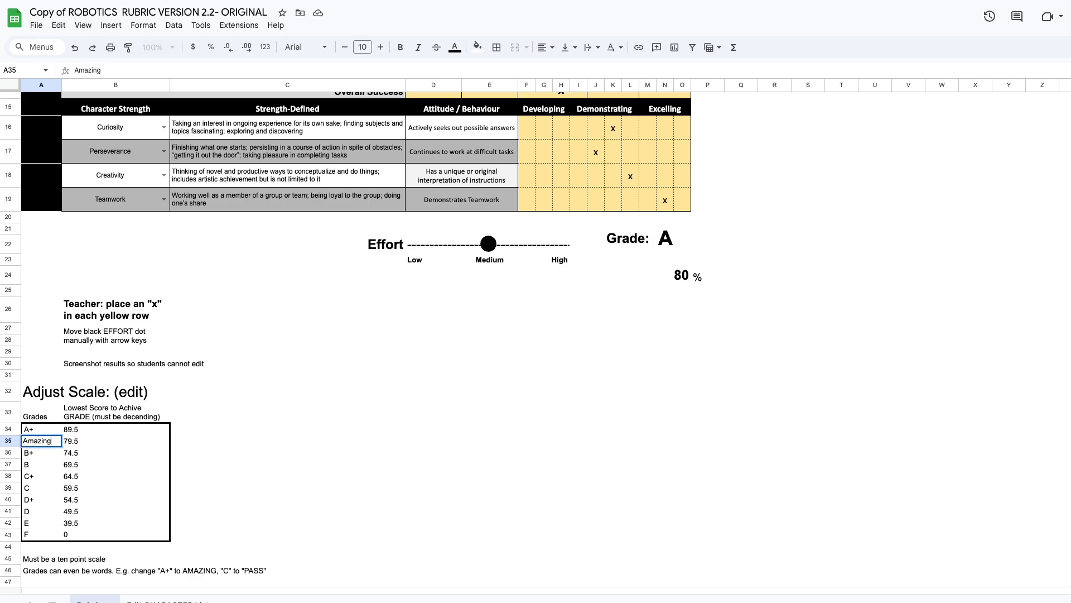
key(Return)
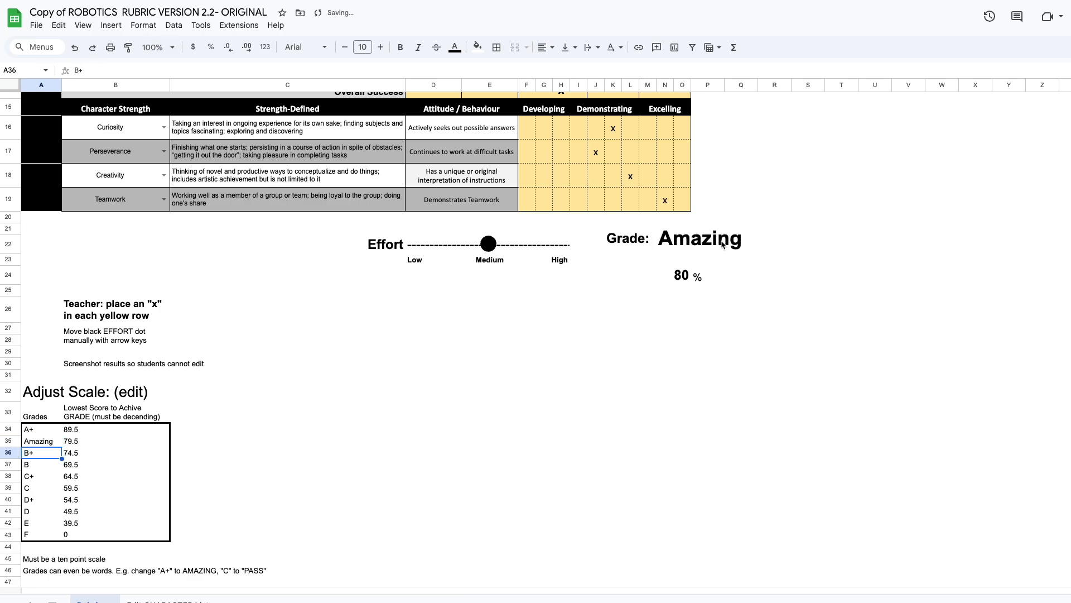
Replace the B+ grade label in the Adjust Scale table with Good
double_click(34, 454)
drag(31, 453, 6, 456)
text(F)
text(ood)
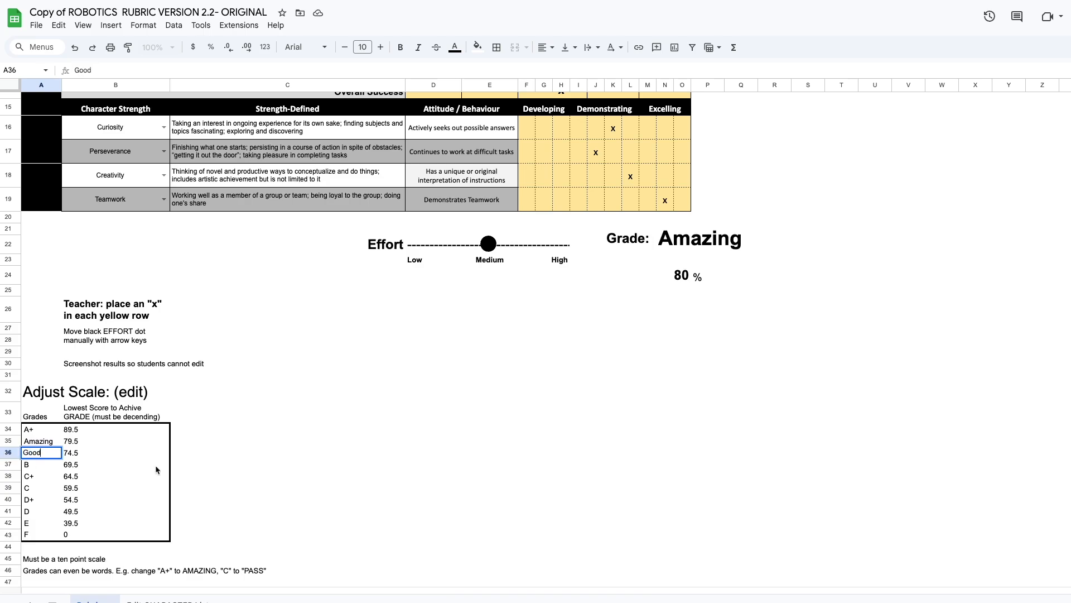
click(365, 479)
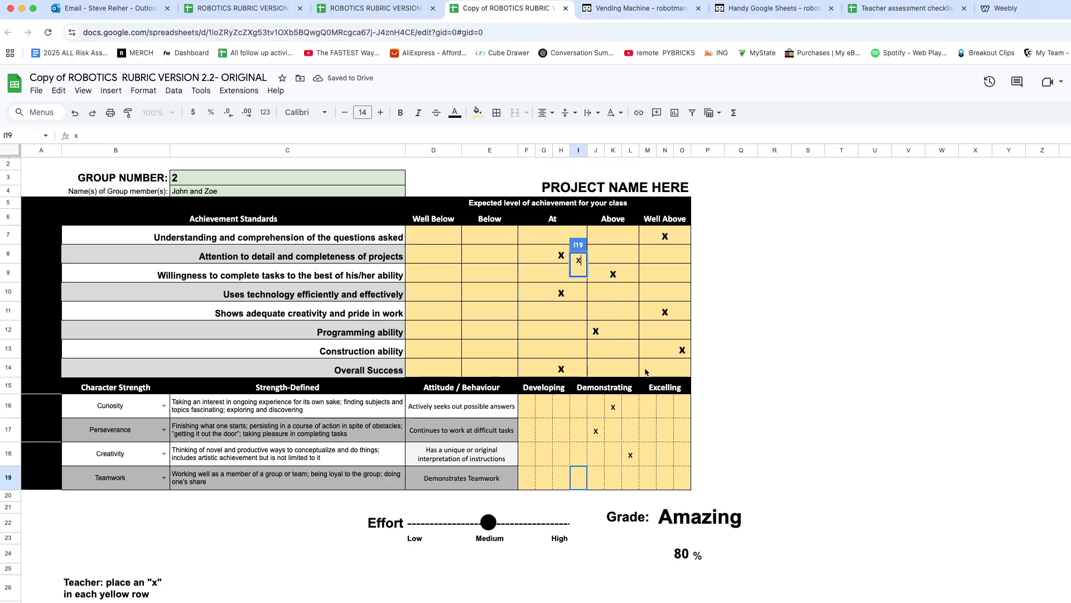
Enter the Teamwork x in the lowest Demonstrating cell, I19, and move the Overall Success x to the lowest At cell, F14
click(614, 348)
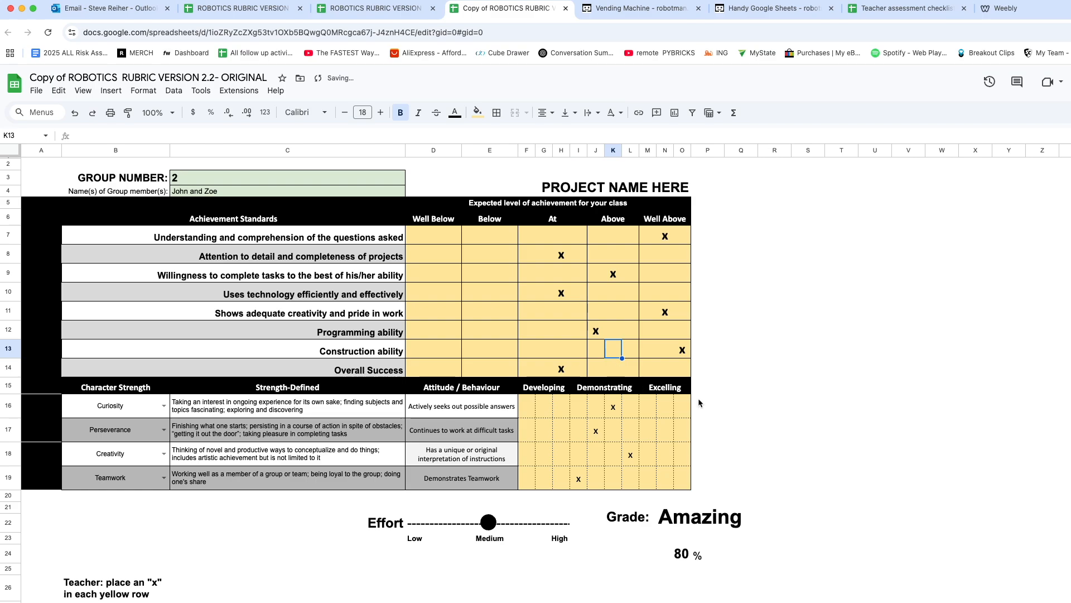
click(545, 368)
click(564, 370)
key(Delete)
click(529, 371)
text(x)
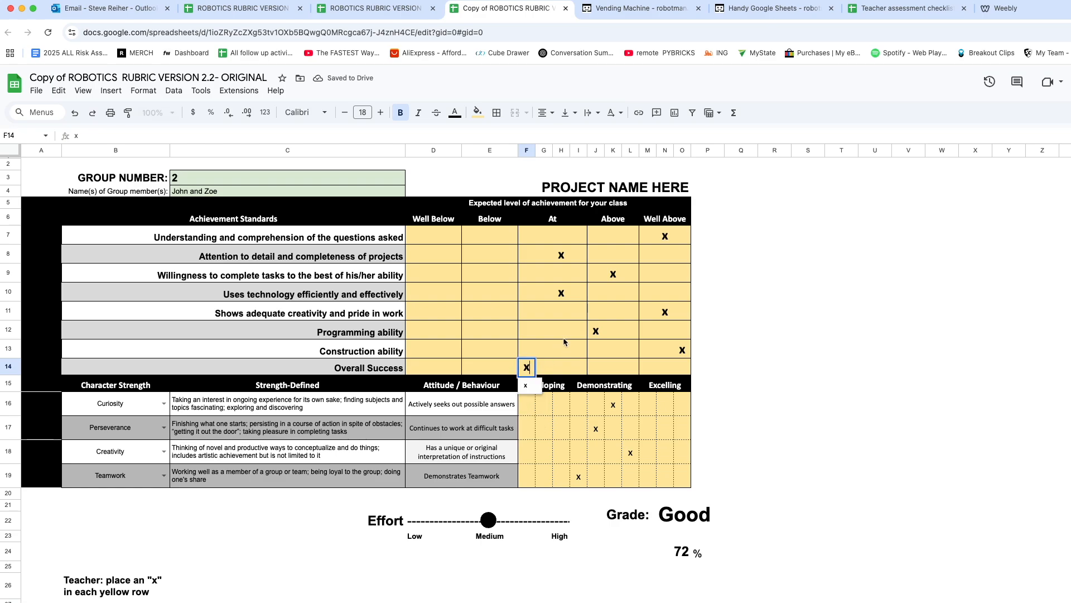
click(562, 336)
Move the Overall Success x from F14 to the Below cell, E14
click(527, 370)
key(Delete)
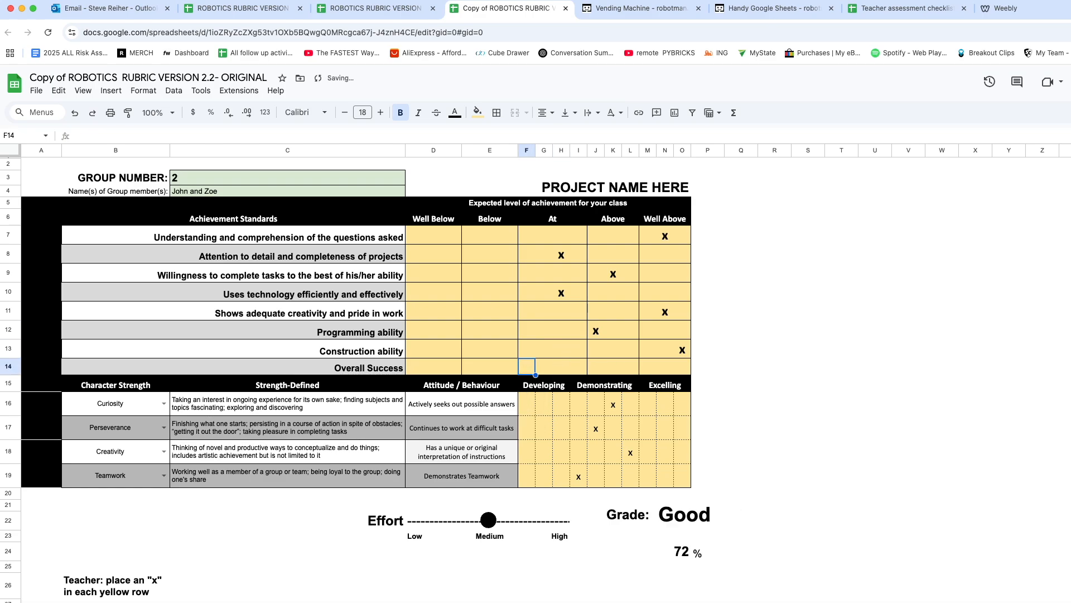
click(509, 372)
text(x)
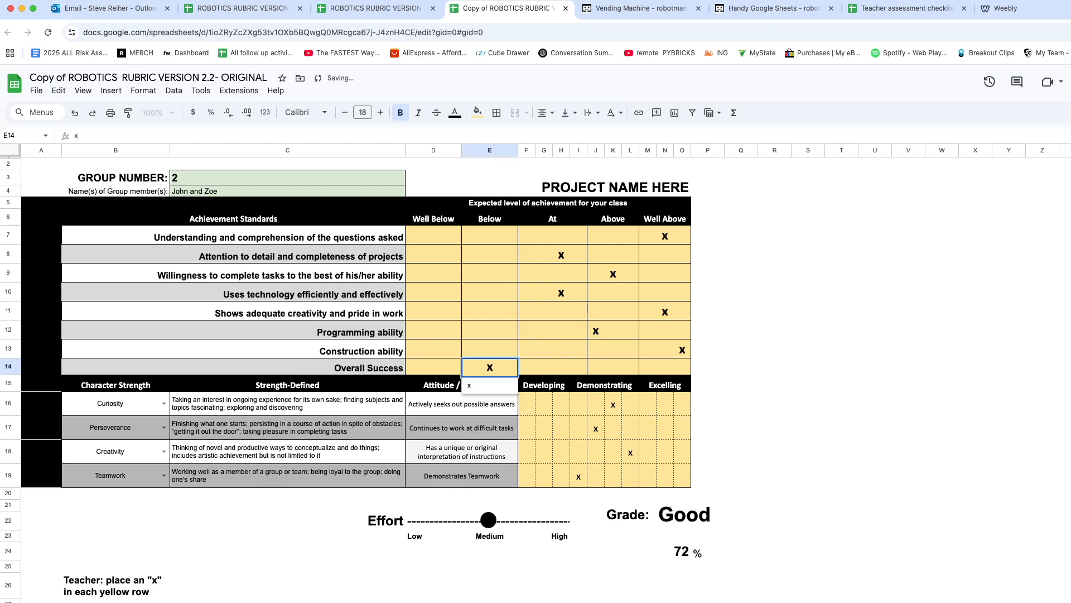
key(Return)
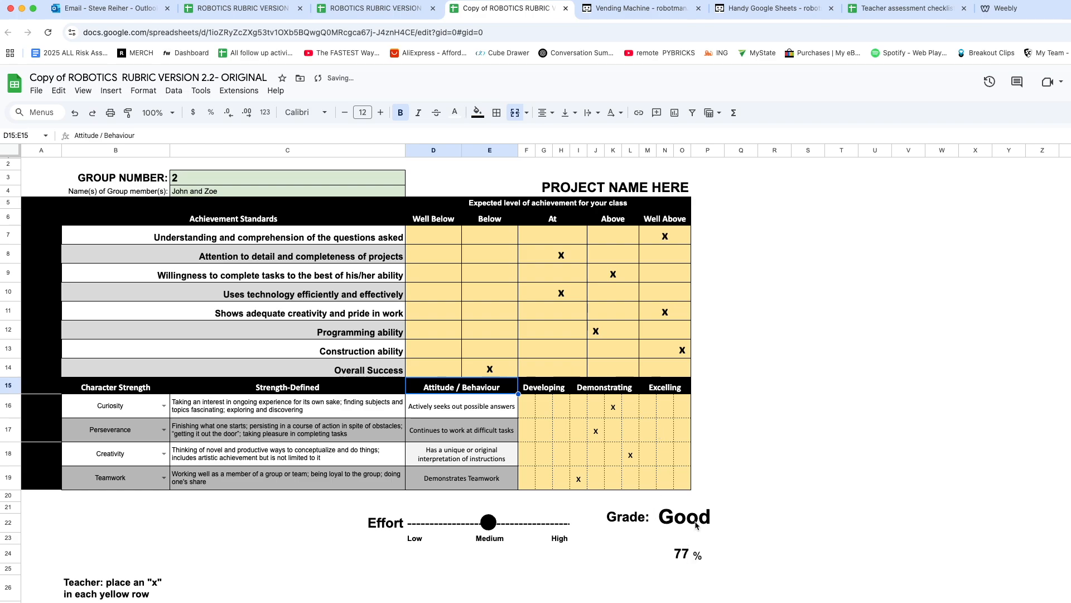
Restore the letter labels in the Adjust Scale table, entering A in A35 and B+ in A36
scroll(256, 502, down, 5)
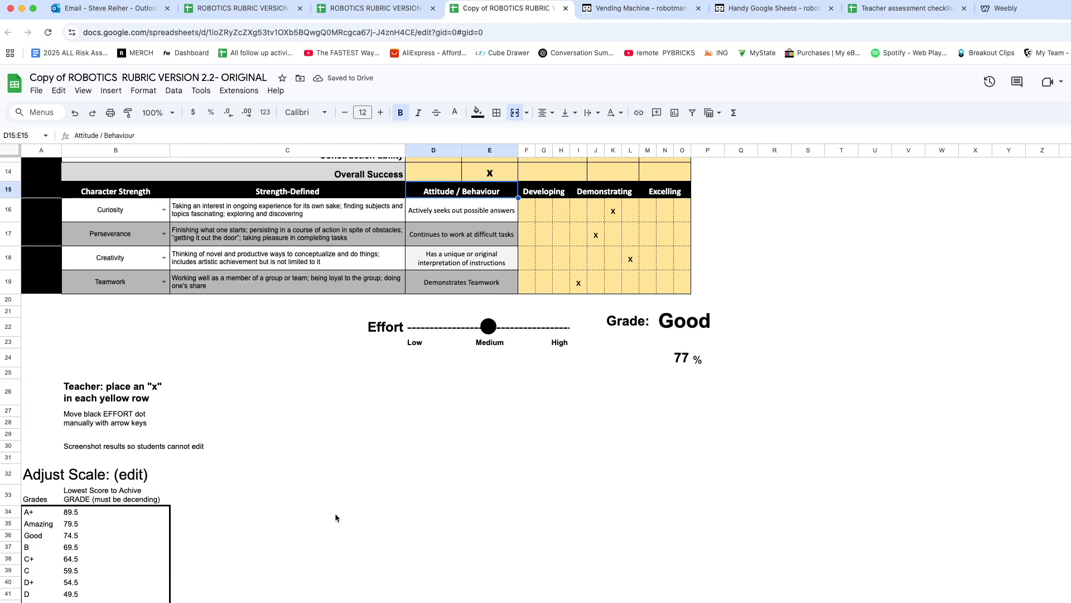
click(31, 527)
text(A)
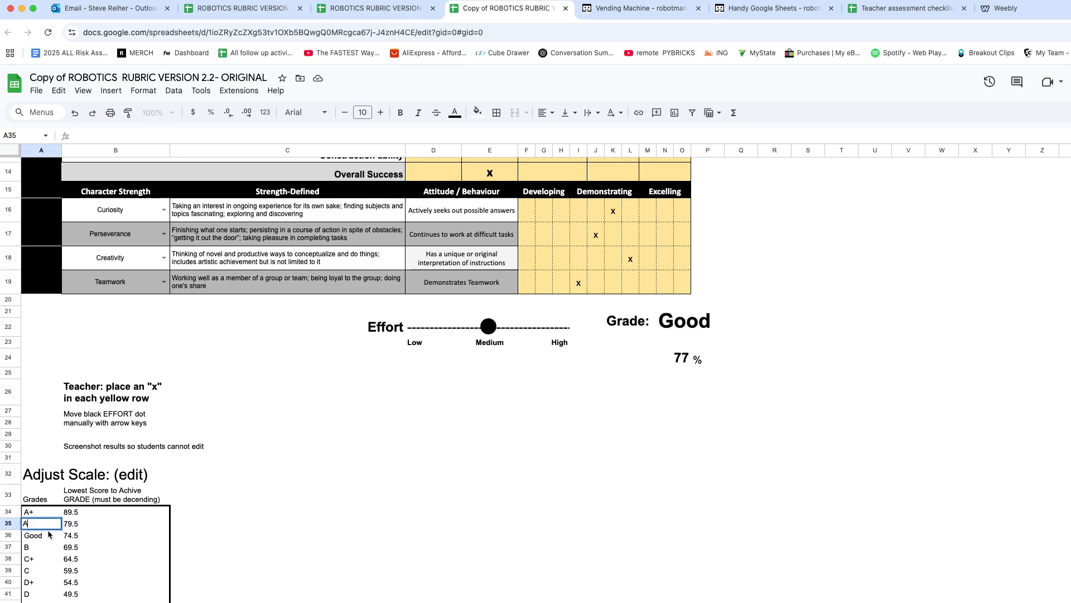
key(Return)
text(B)
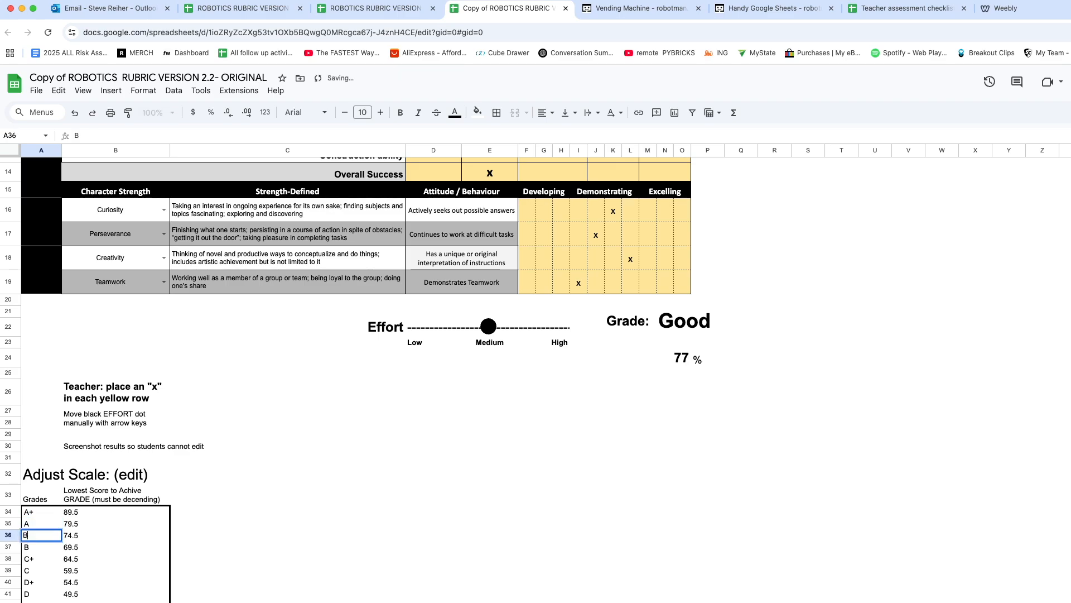
click(301, 529)
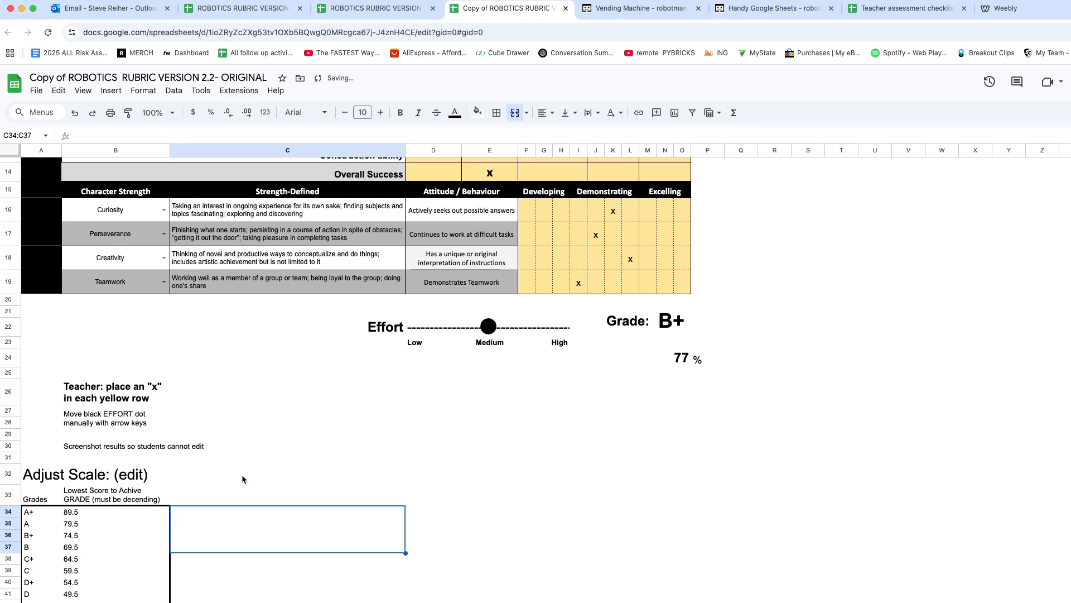
Move the black Effort dot slightly past Medium toward High
scroll(254, 478, down, 2)
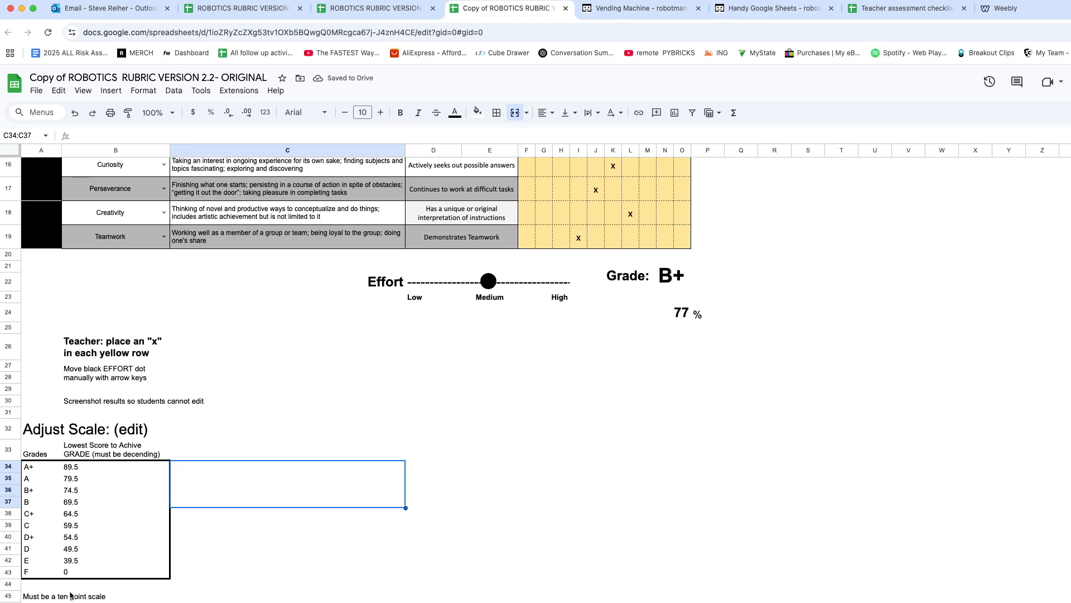
scroll(78, 578, down, 1)
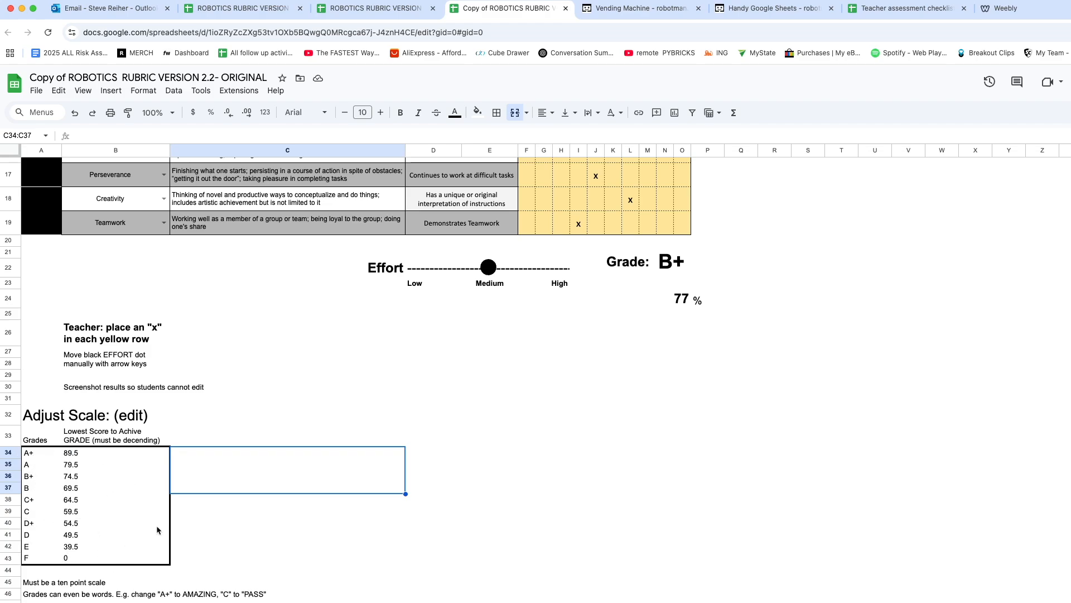
scroll(524, 491, up, 3)
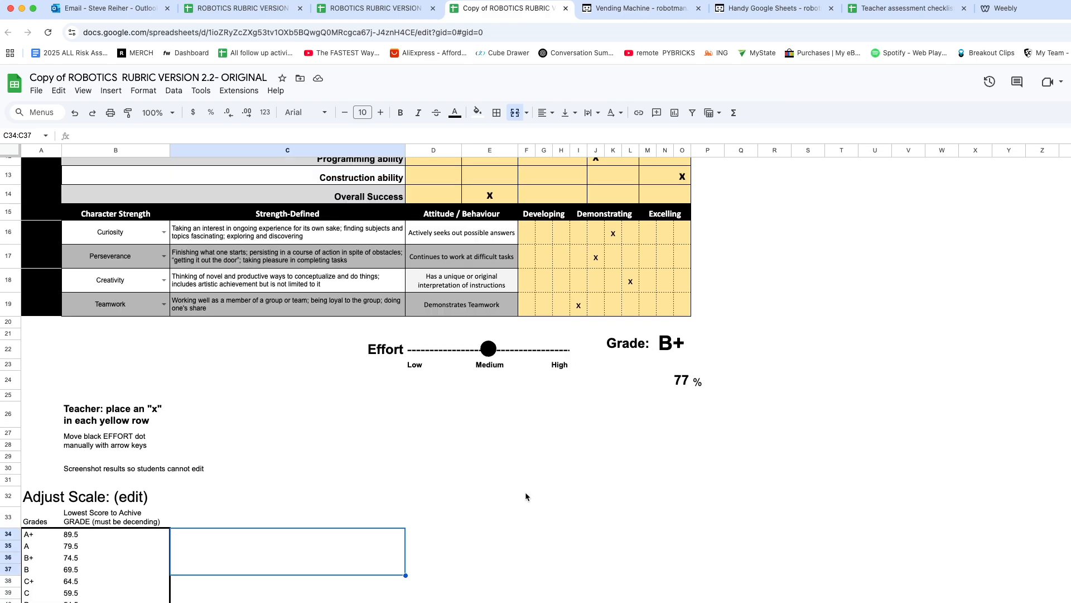
scroll(506, 400, up, 7)
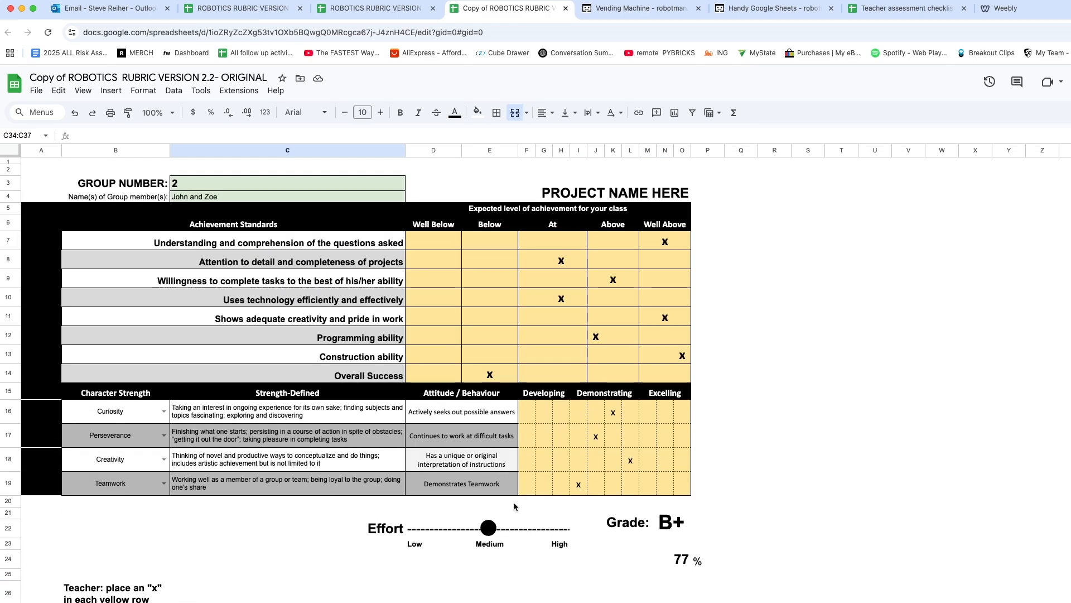
click(487, 528)
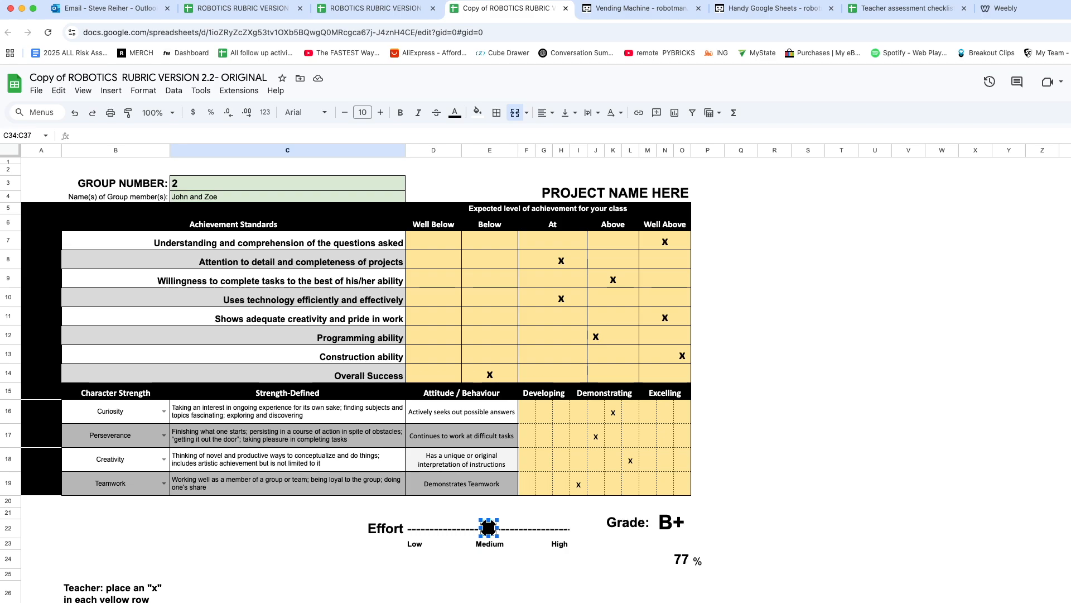
mouse_move(489, 529)
mouse_down()
mouse_move(511, 528)
mouse_move(445, 529)
mouse_move(525, 528)
mouse_move(500, 528)
mouse_up()
click(817, 546)
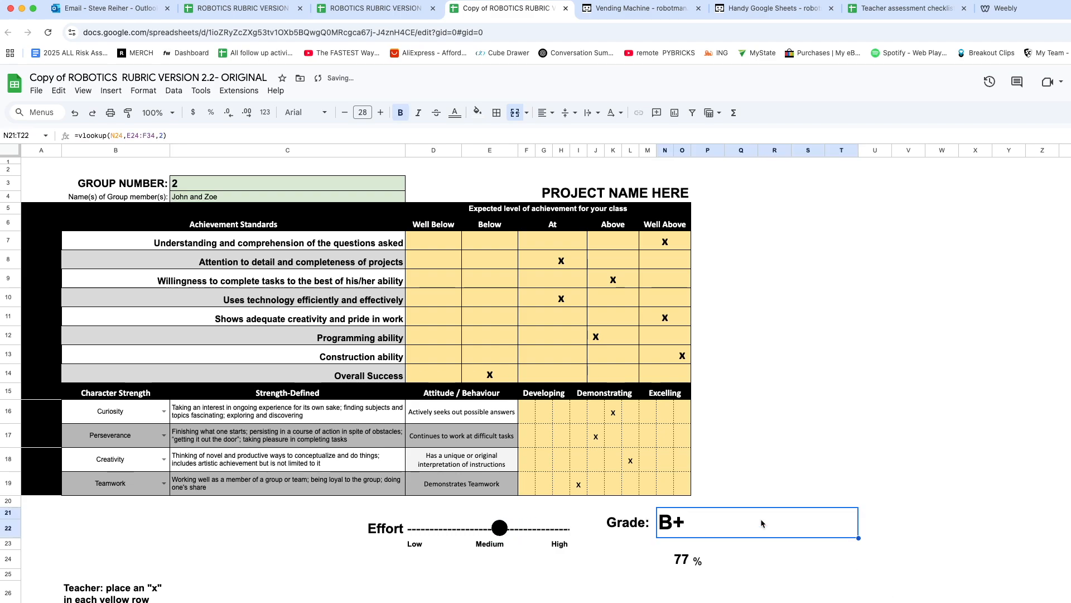
click(847, 439)
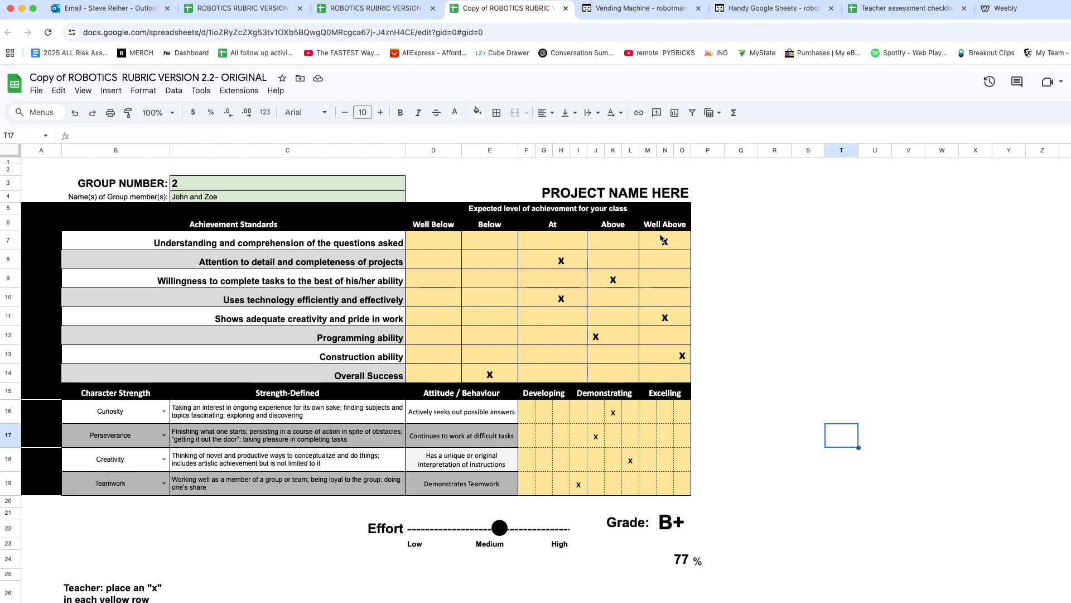
drag(440, 232, 681, 376)
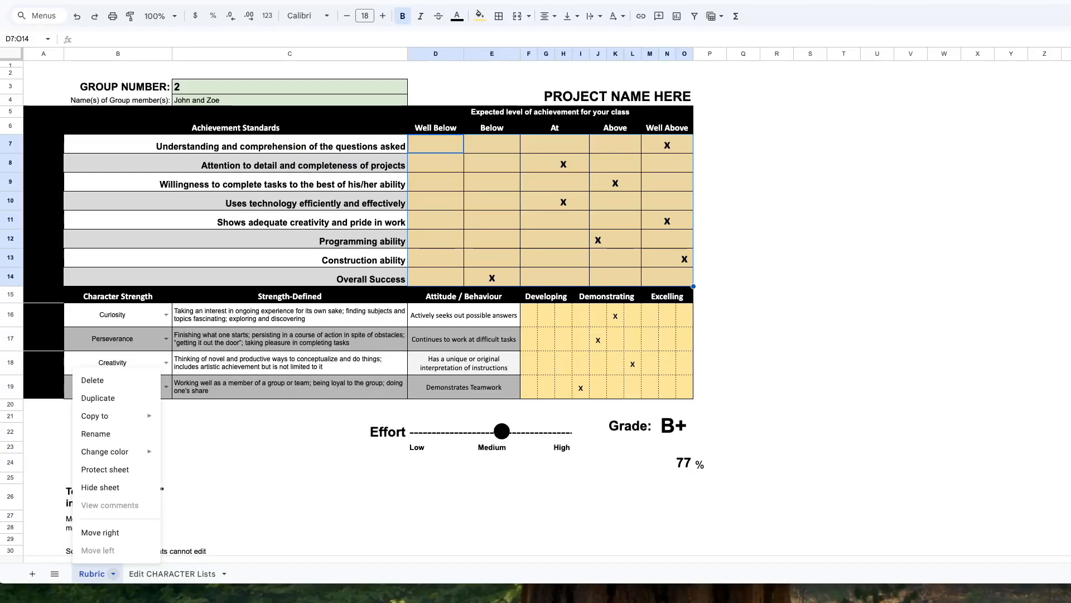
key(Escape)
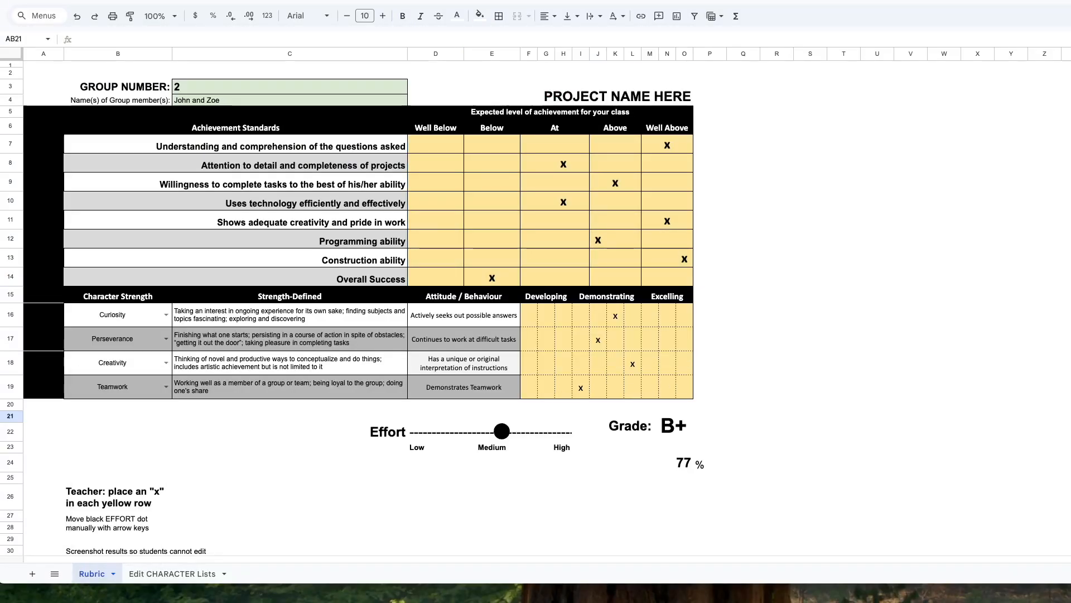
Duplicate the Rubric sheet and rename the copy with the names of the group members entered in the rubric
click(113, 574)
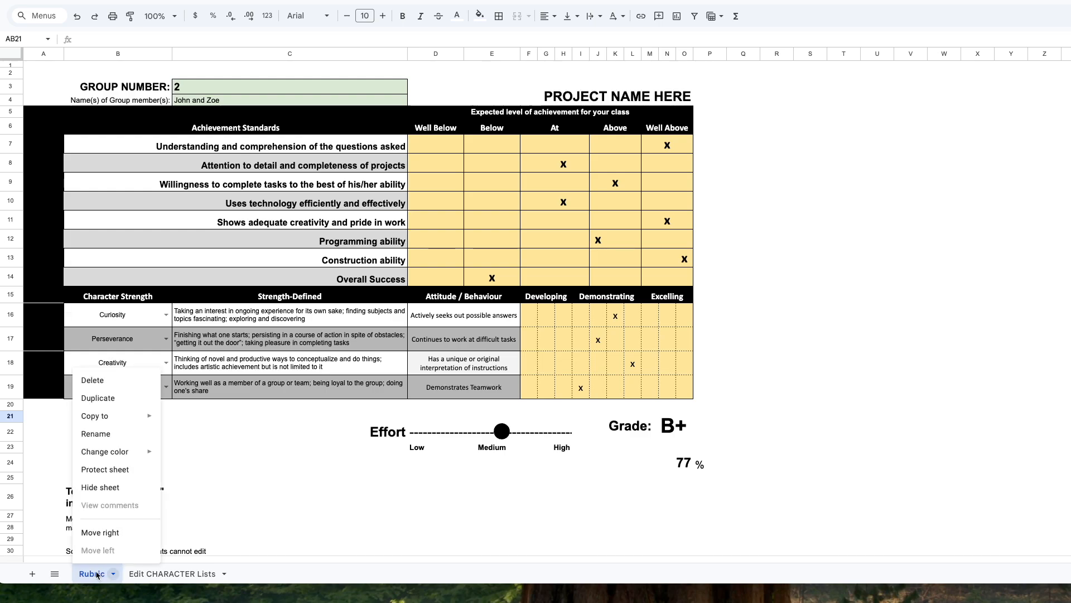
click(128, 398)
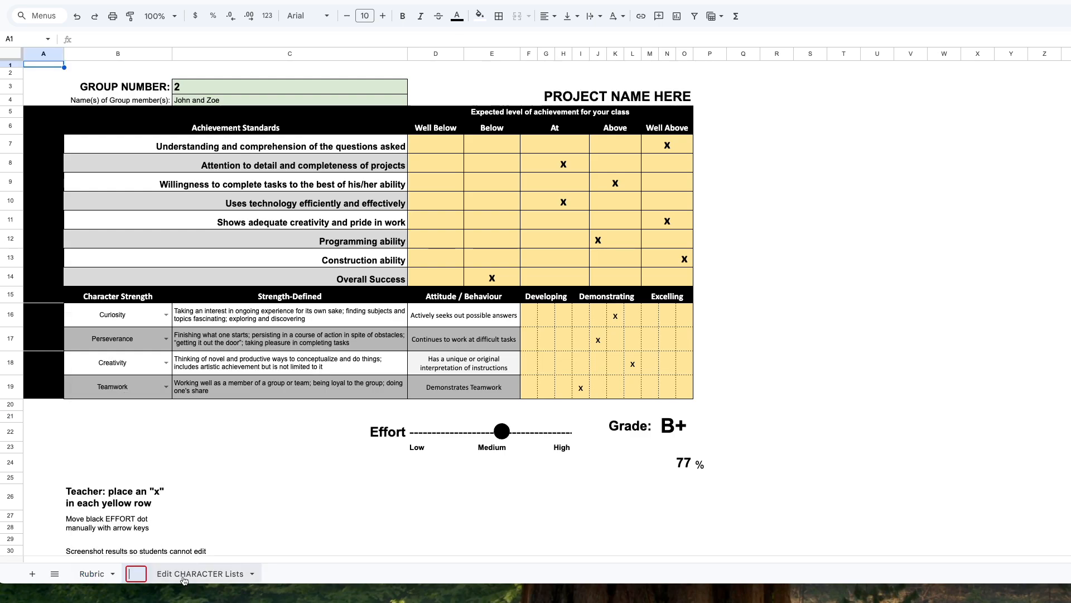
text(John )
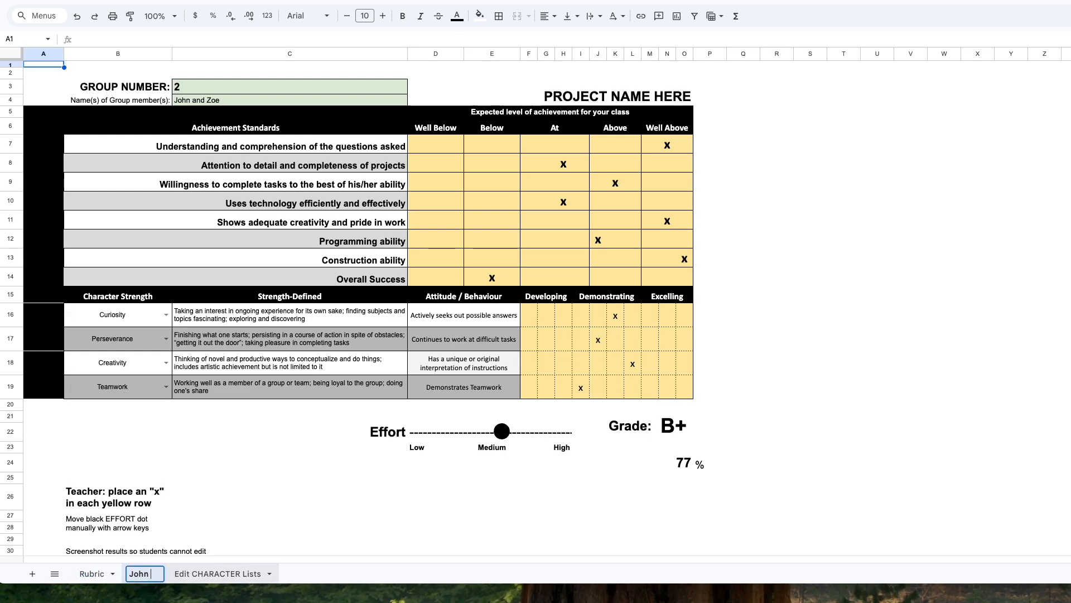
text(and Zoe)
key(Return)
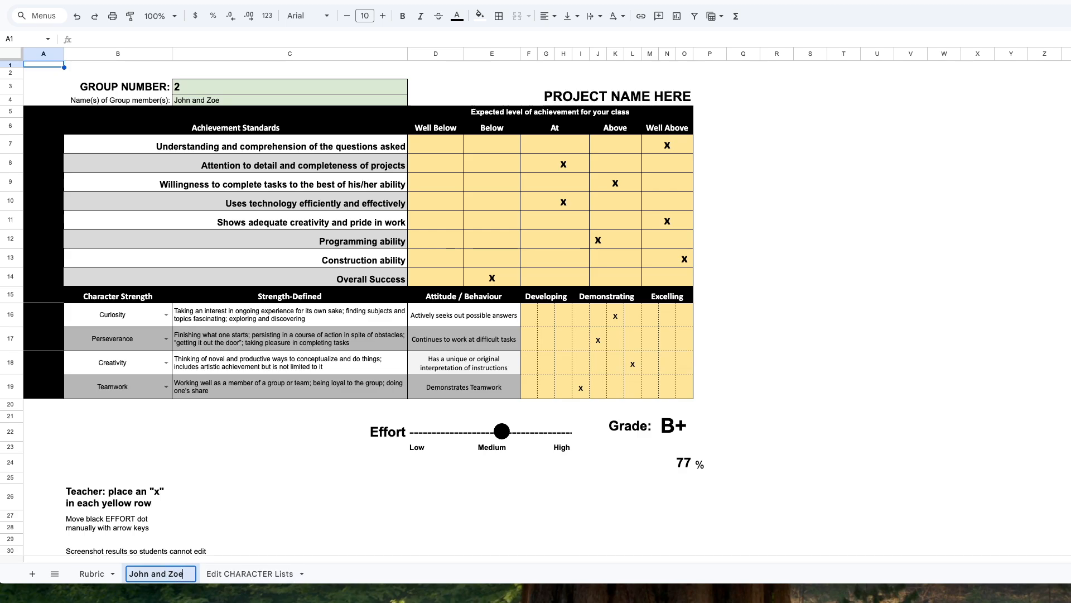
click(308, 539)
Duplicate the Rubric sheet again and rename the new copy with the names of a second pair of students
click(112, 574)
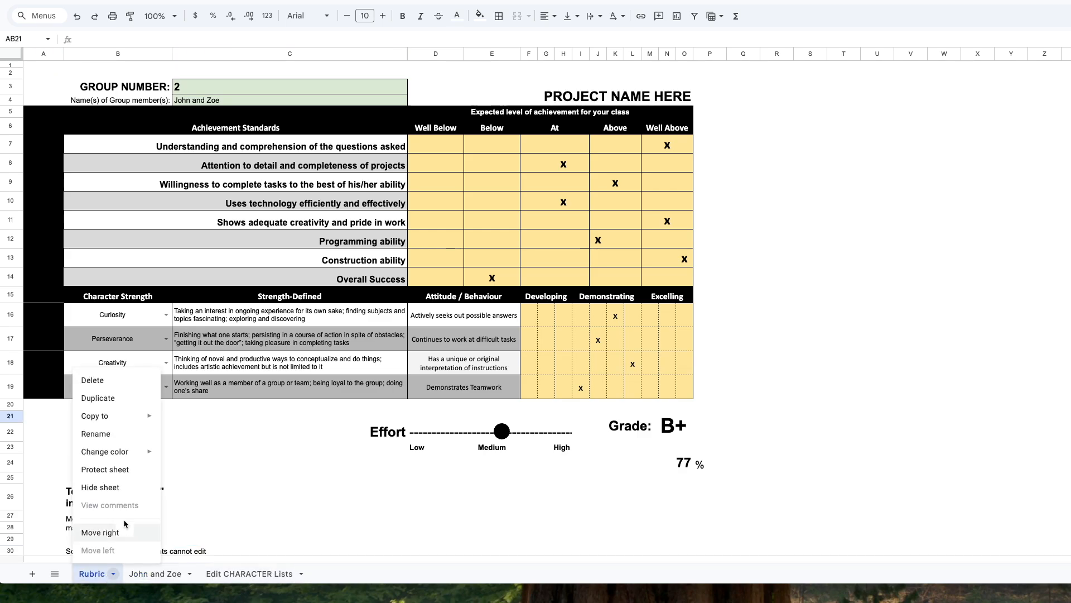
click(137, 402)
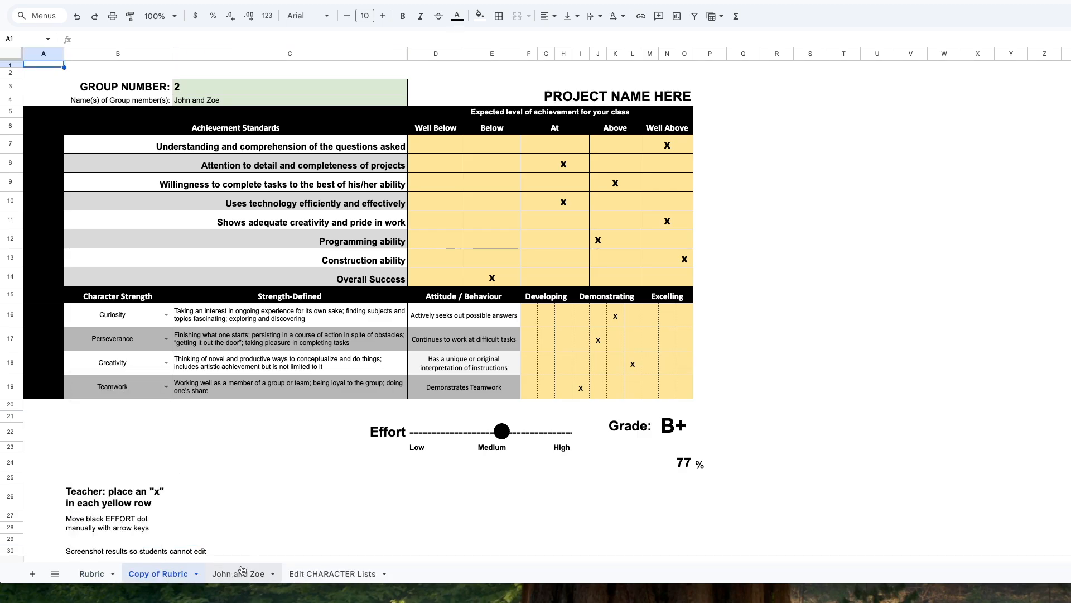
double_click(170, 572)
key(BackSpace)
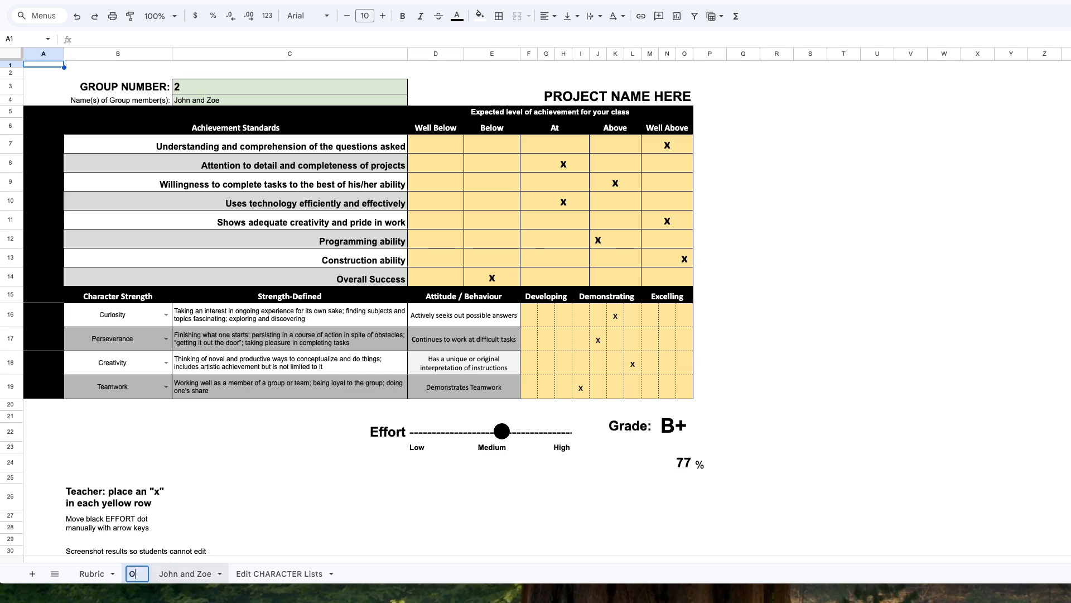
text(Pet)
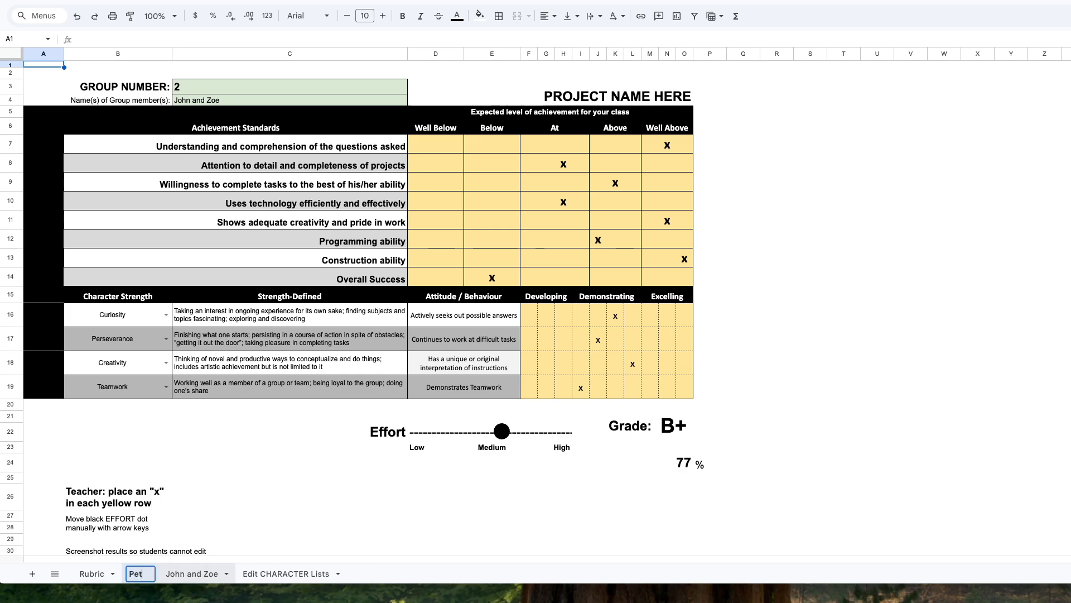
text(e and Sally)
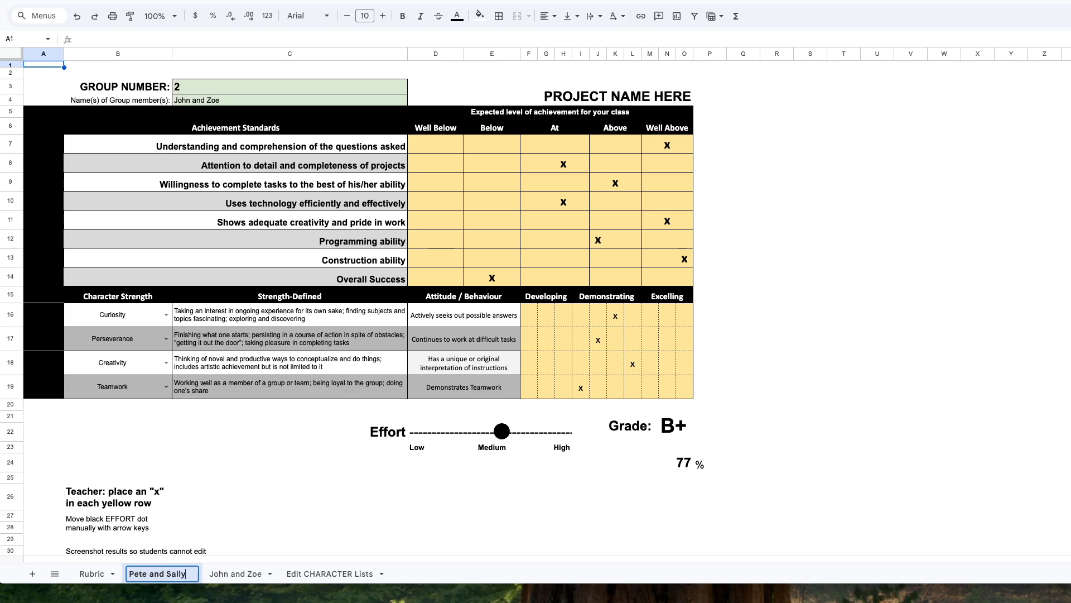
click(267, 539)
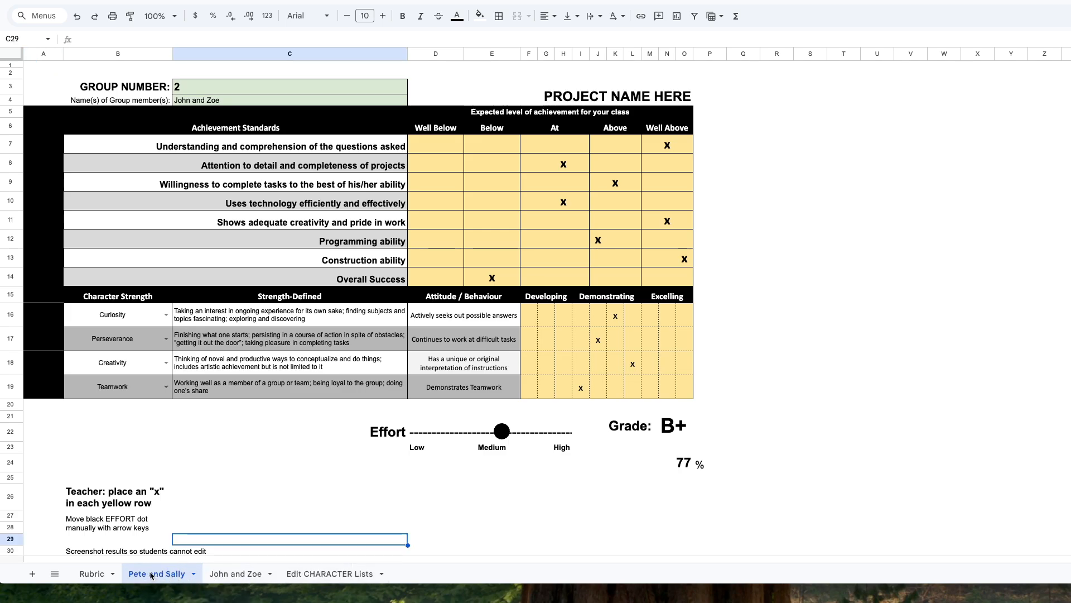
On the first student group's sheet, examine the four character strengths from Curiosity to Teamwork in rows 16 to 19
click(234, 581)
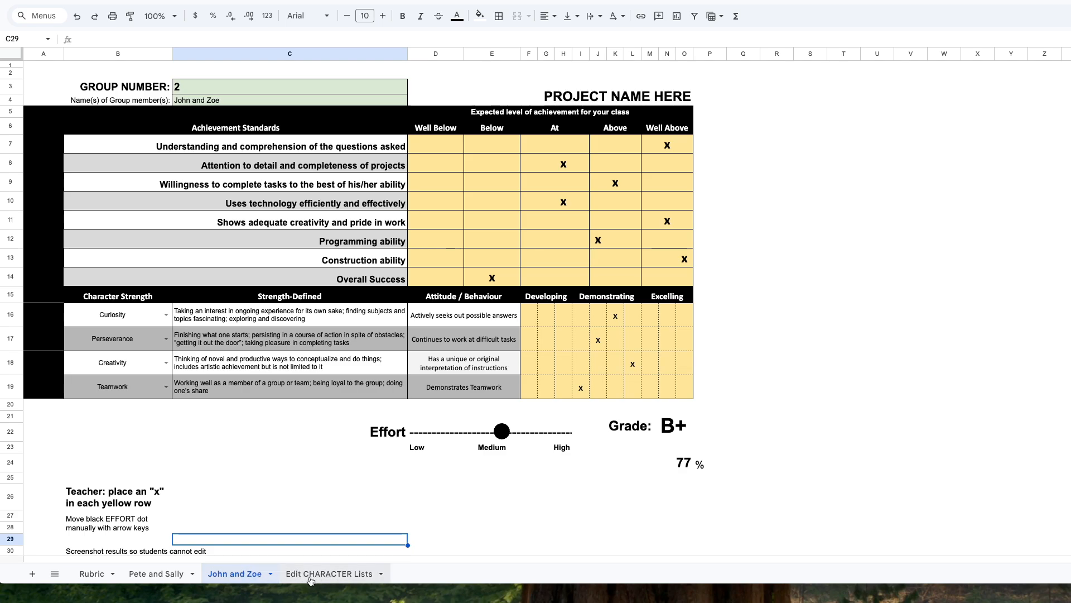
click(142, 317)
click(132, 343)
click(132, 366)
click(131, 382)
click(146, 316)
click(160, 346)
click(149, 392)
Examine the Strength-Defined and Attitude / Behaviour cells for the character strengths in rows 16 to 19
click(226, 321)
click(226, 345)
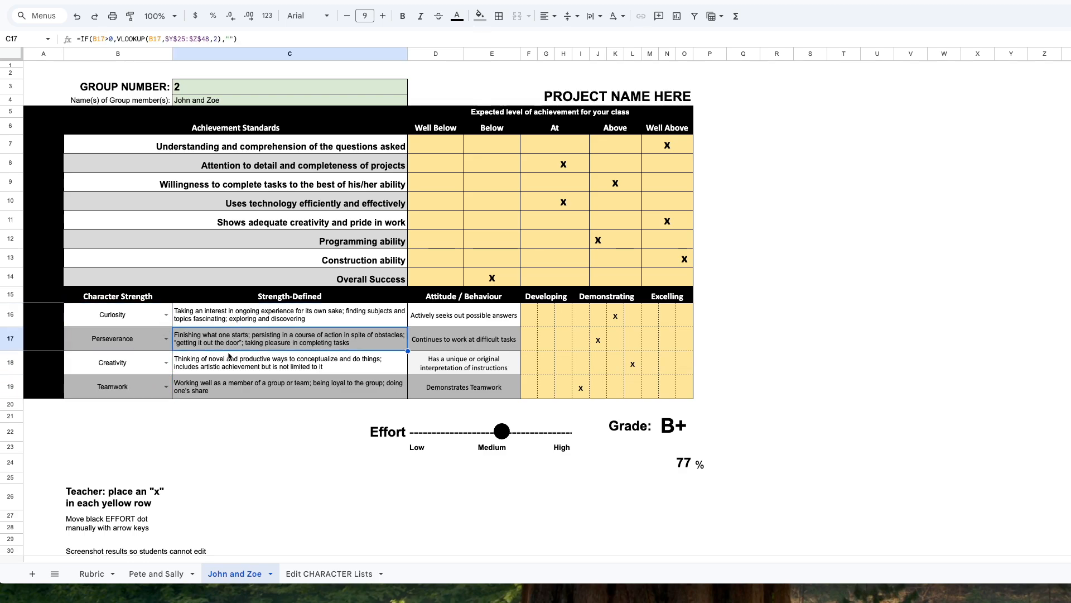
click(226, 369)
click(422, 325)
click(424, 341)
click(424, 363)
click(425, 386)
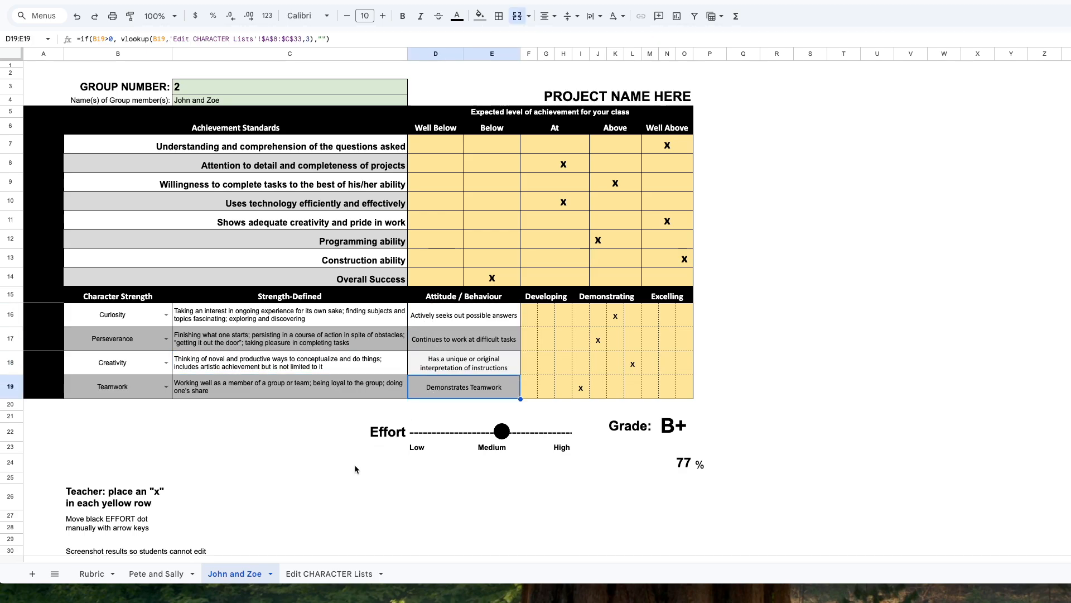
Look through the character strengths offered for cell B16, leaving the current choice as it is
click(166, 314)
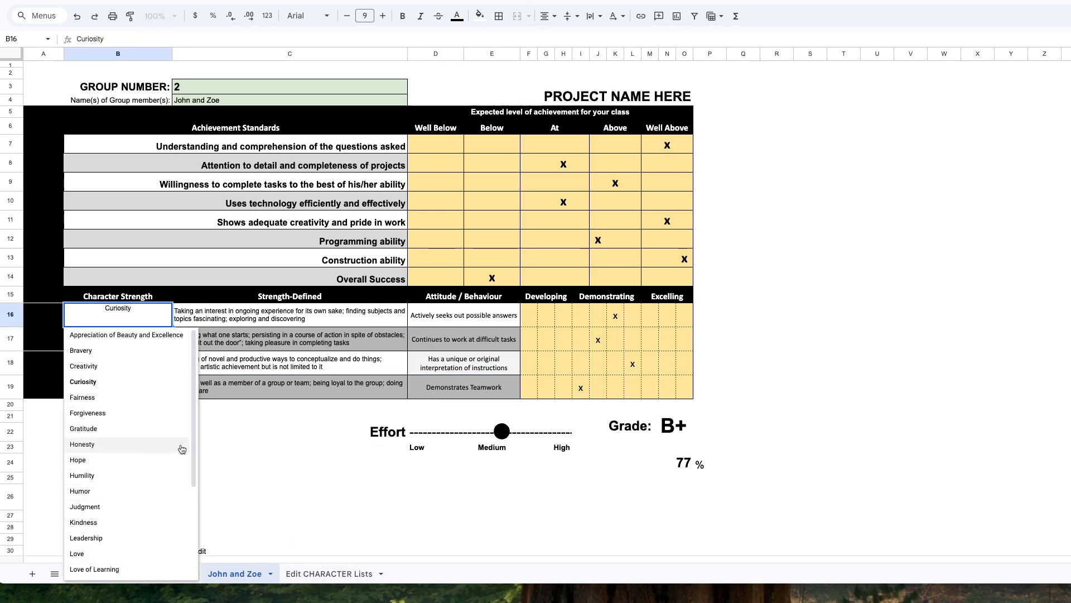
drag(193, 447, 195, 512)
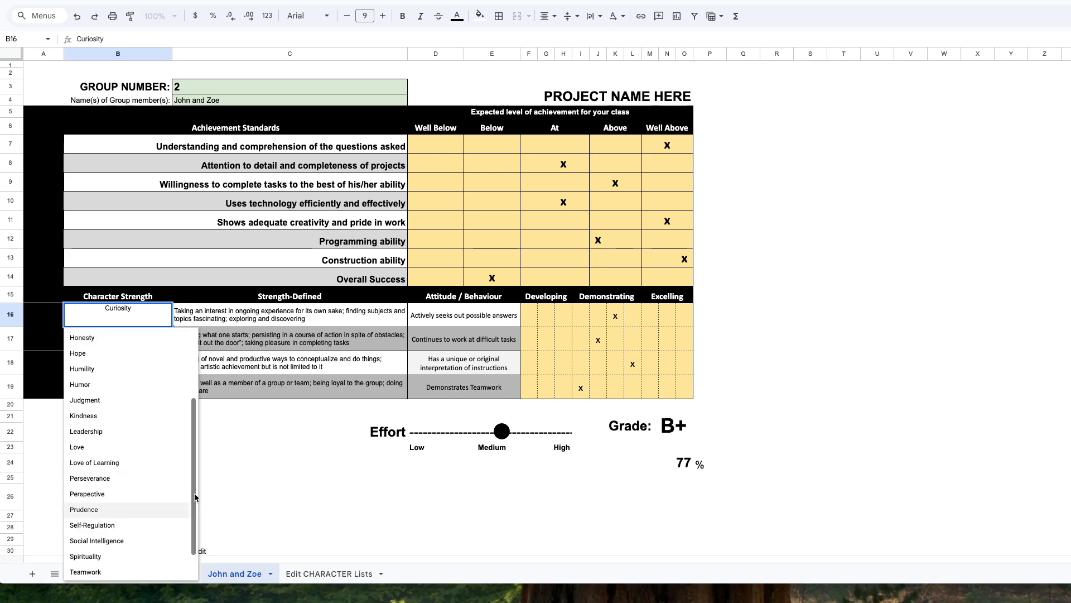
scroll(117, 516, up, 3)
click(255, 447)
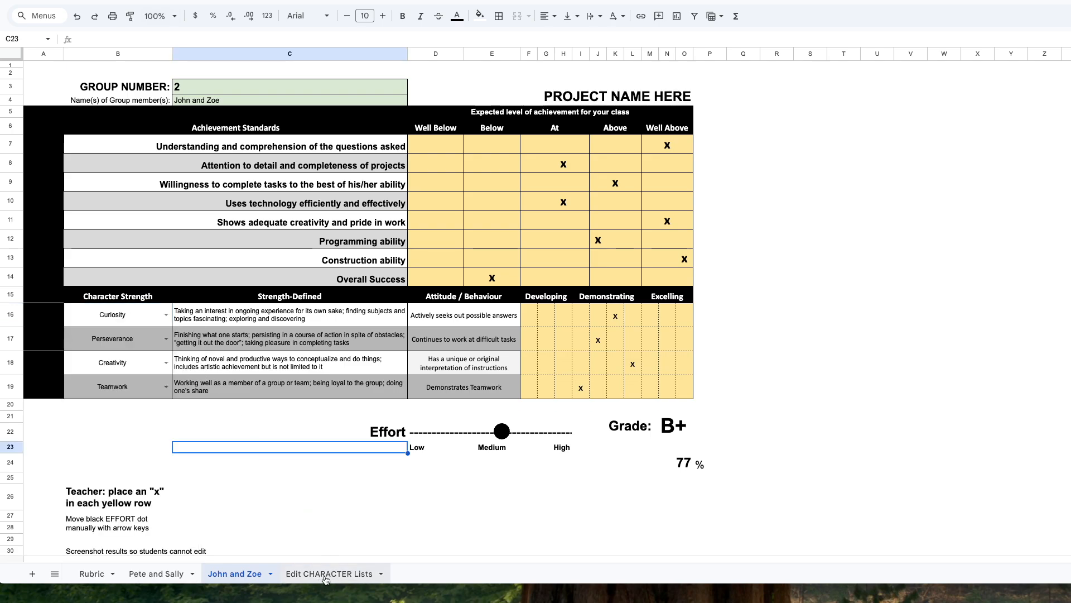
Review the Edit CHARACTER Lists sheet, examining the strengths, definitions, chosen behaviours and green behaviour columns
click(327, 575)
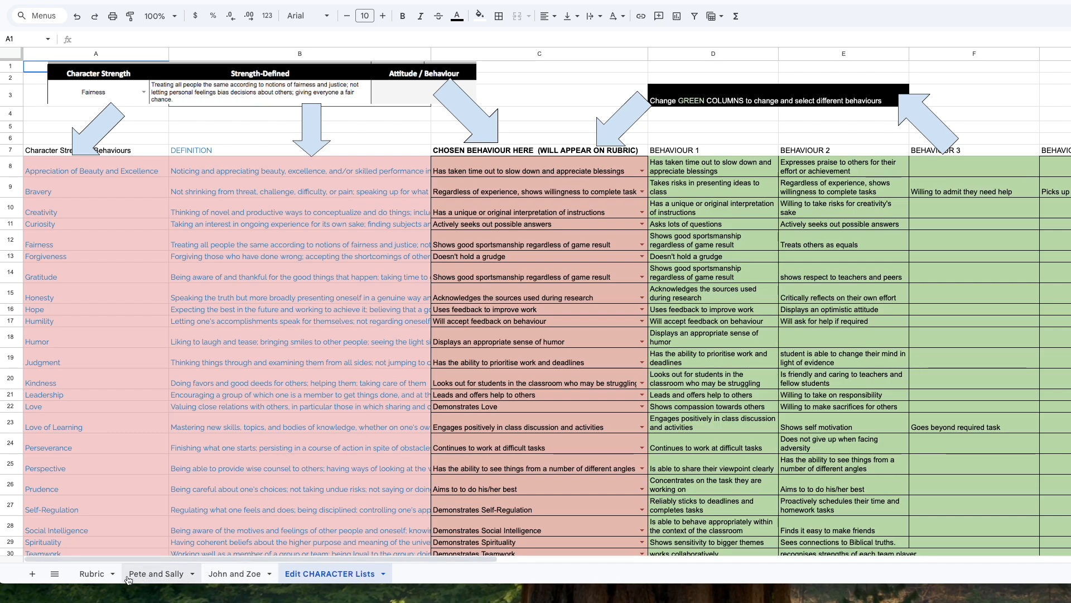
click(93, 575)
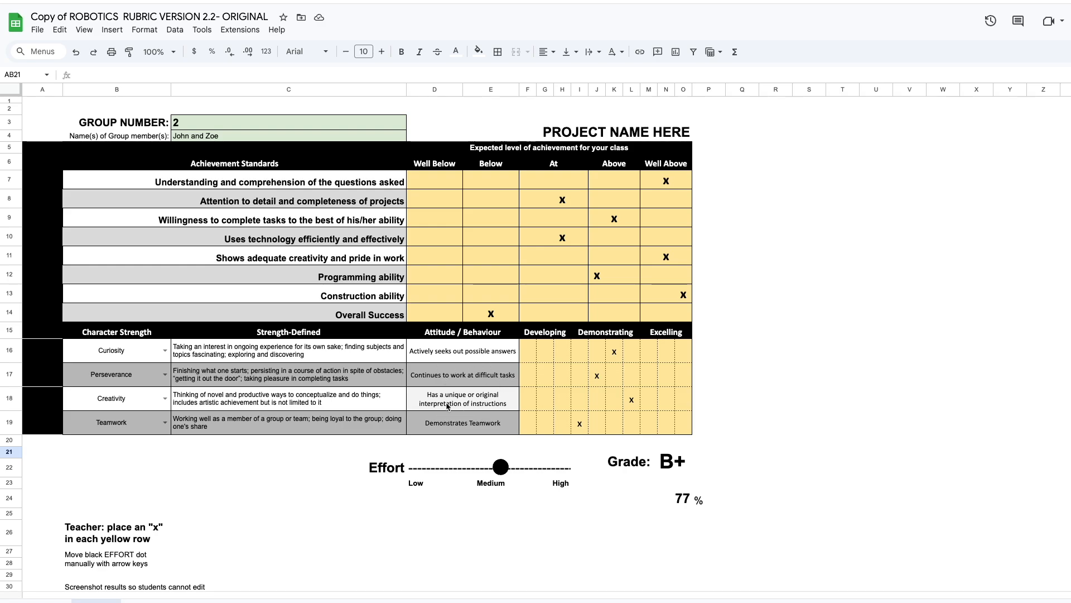
click(333, 600)
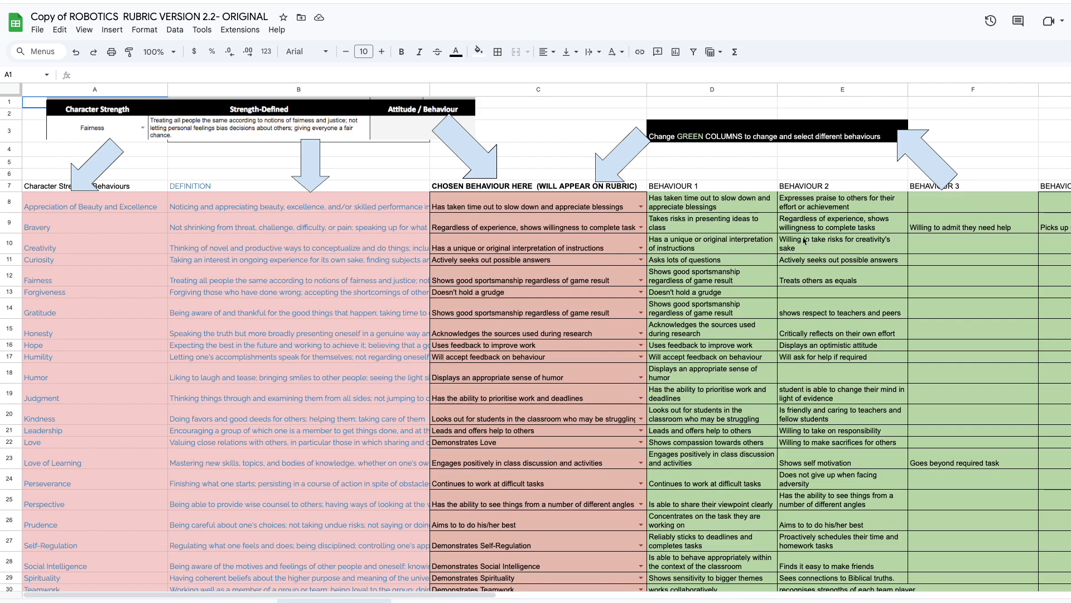
scroll(673, 423, down, 3)
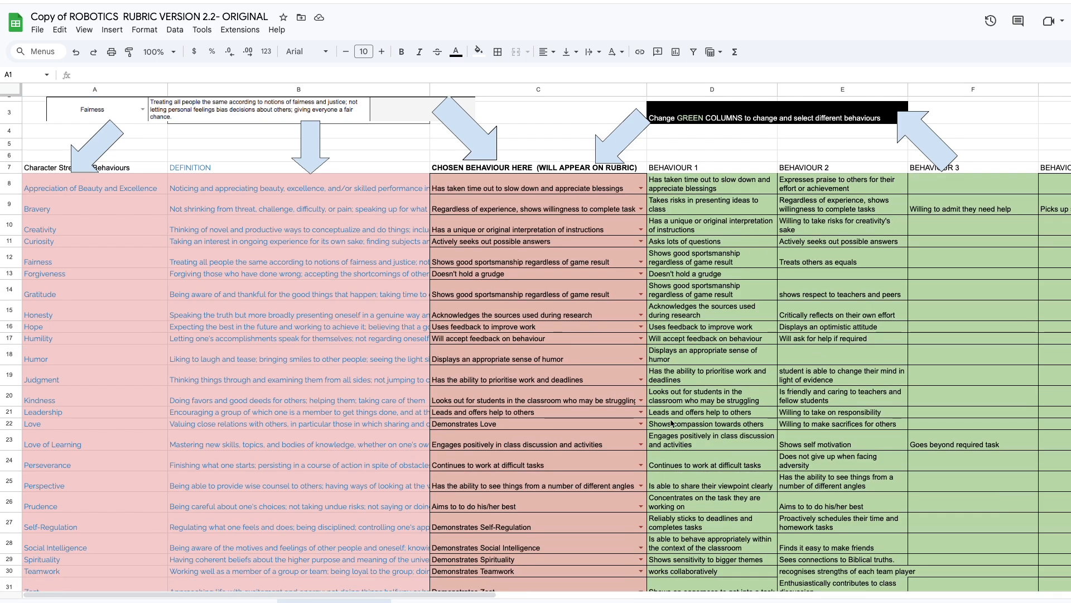
scroll(673, 423, up, 3)
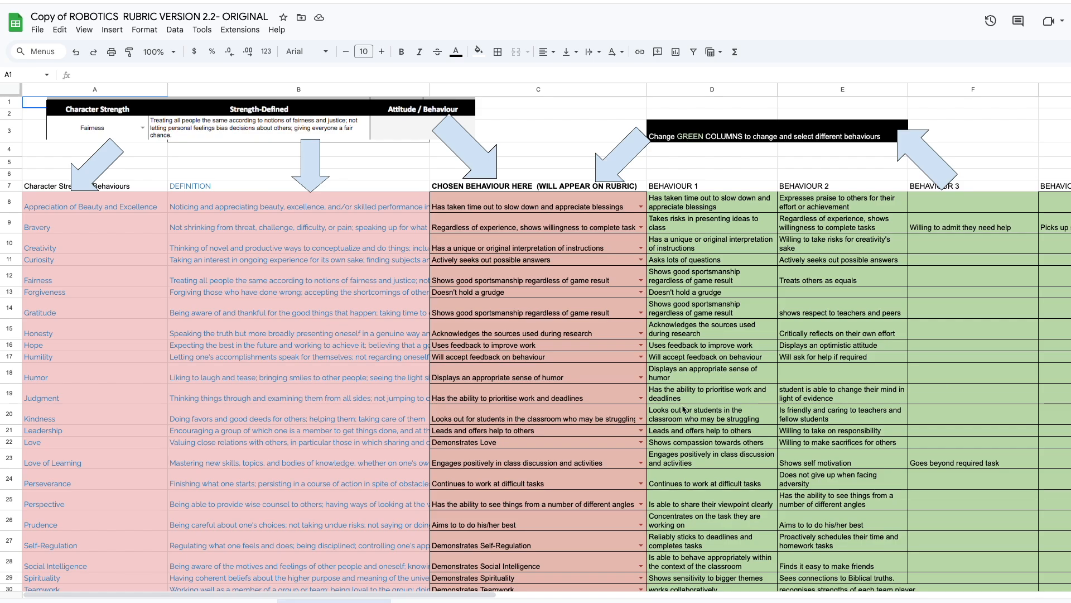